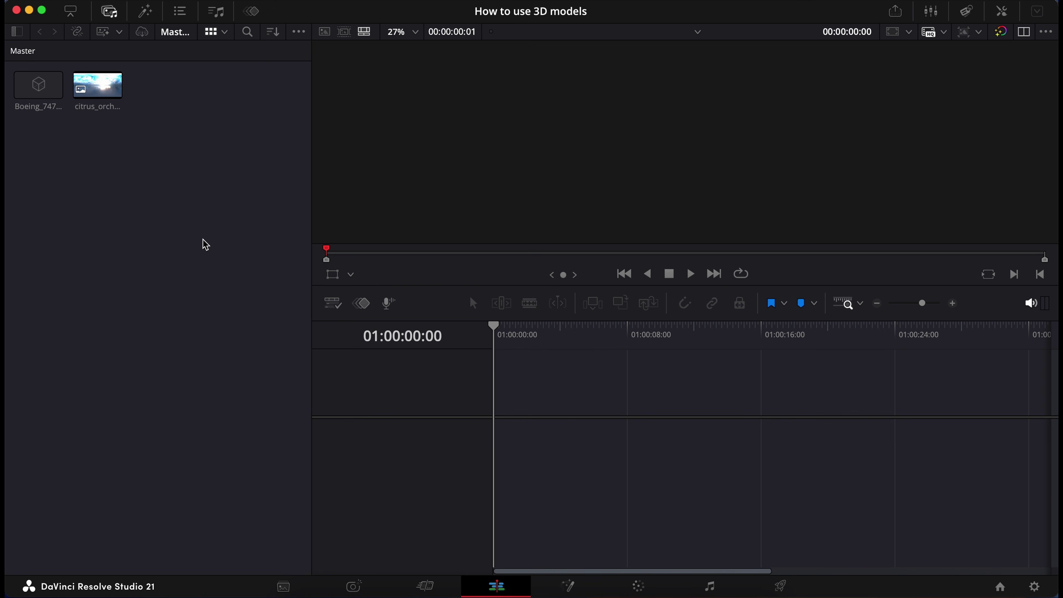
- Create a new Fusion composition clip named Plane in the Master bin, keeping the default duration and frame rate
{"action": "right_click", "coordinate": [205, 245]}
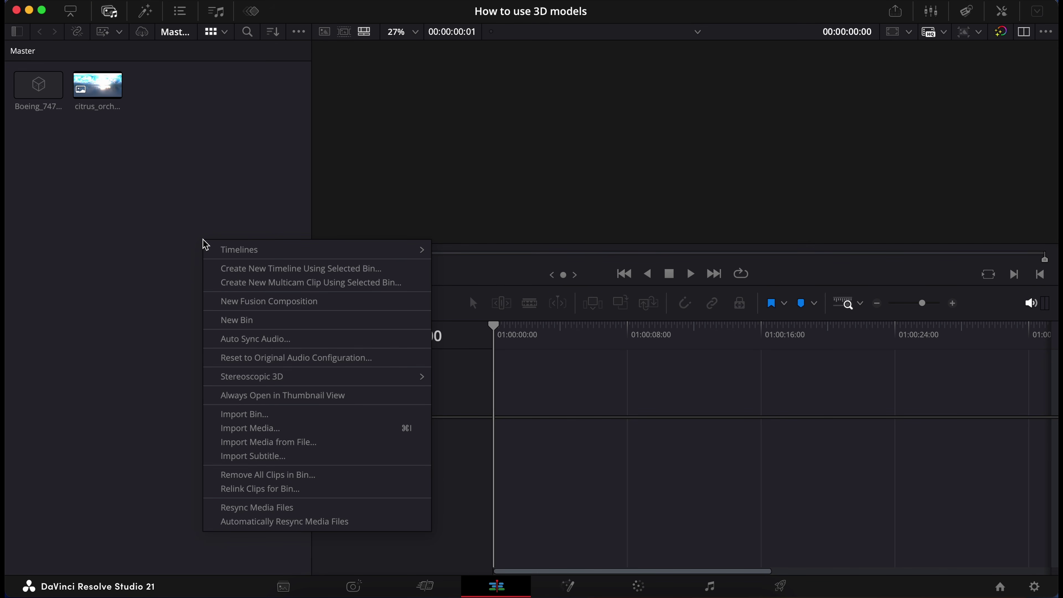
{"action": "left_click", "coordinate": [237, 301]}
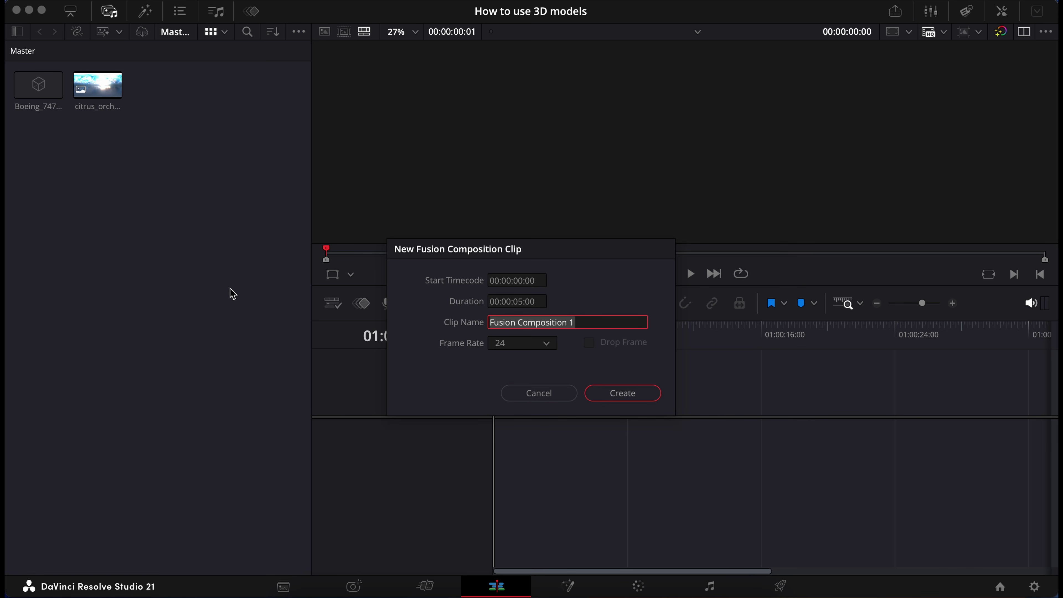
{"action": "key", "text": "super+a"}
{"action": "type", "text": "Pla"}
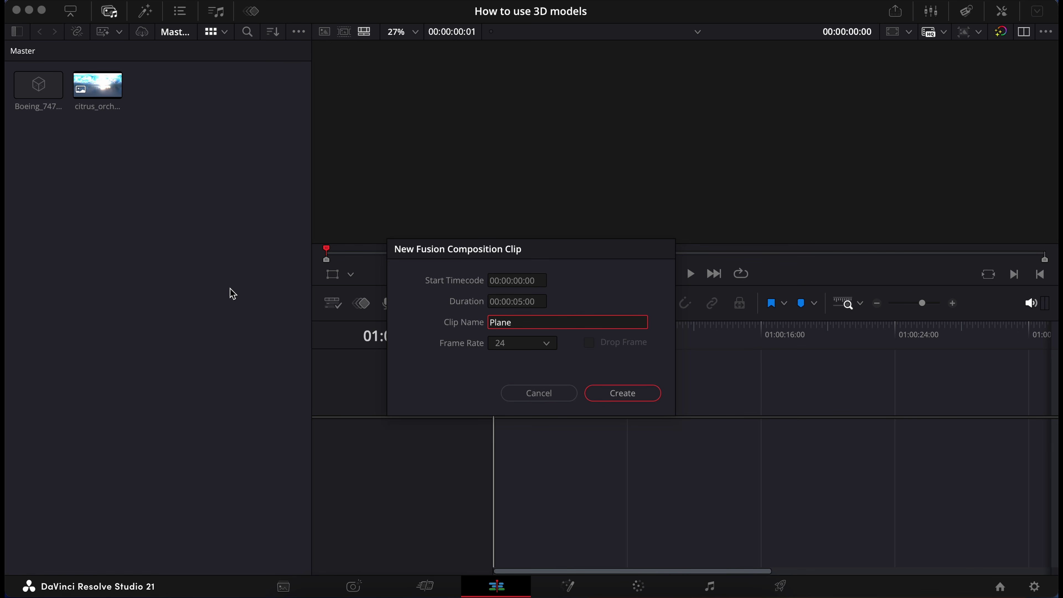
{"action": "left_click", "coordinate": [616, 396]}
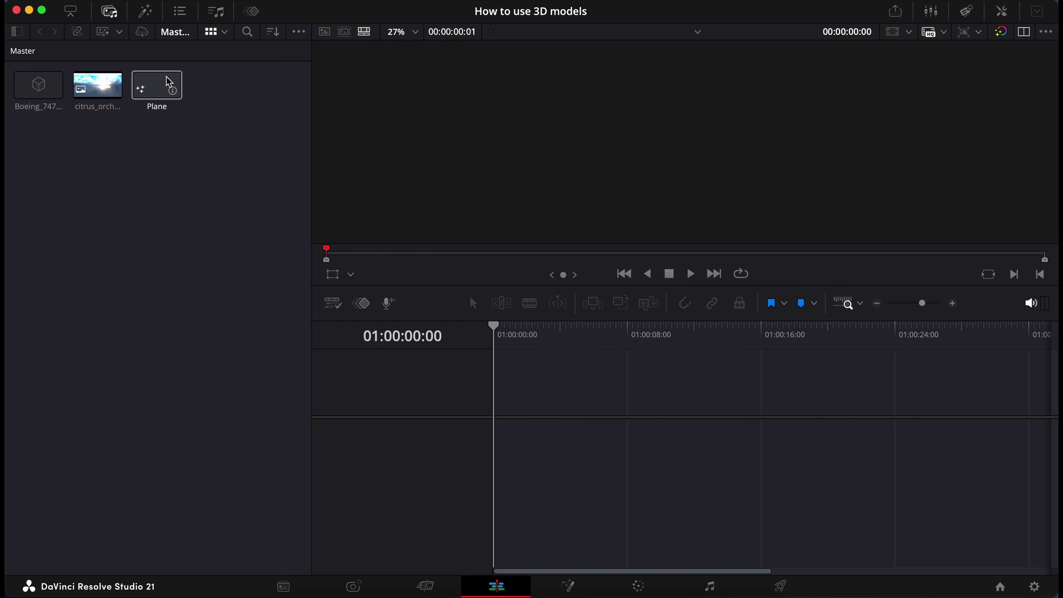
- Open the Plane composition in the Fusion page
{"action": "left_click", "coordinate": [168, 81]}
{"action": "right_click", "coordinate": [167, 80]}
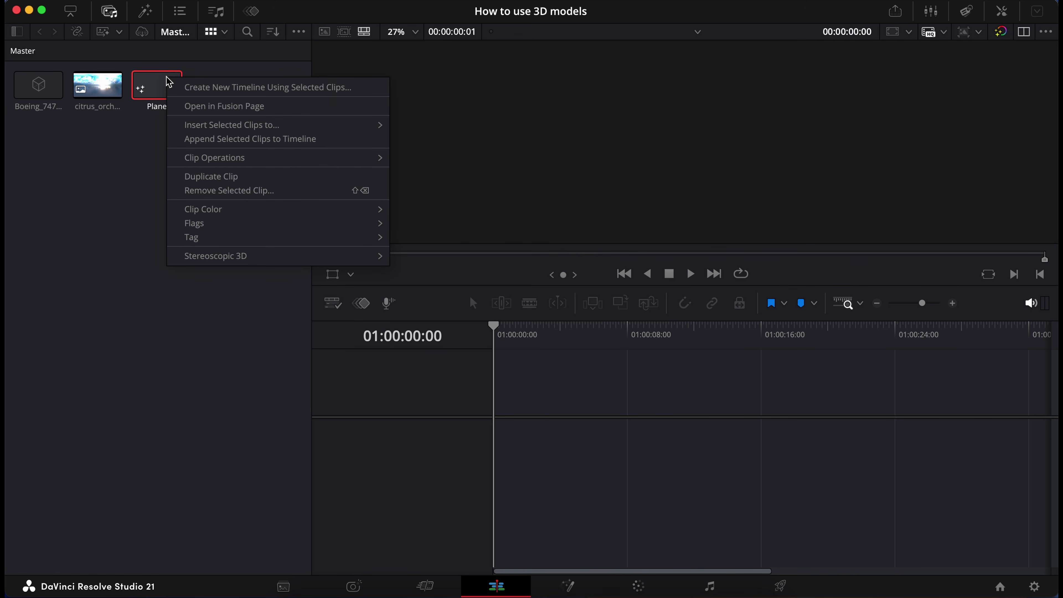
{"action": "left_click", "coordinate": [207, 106]}
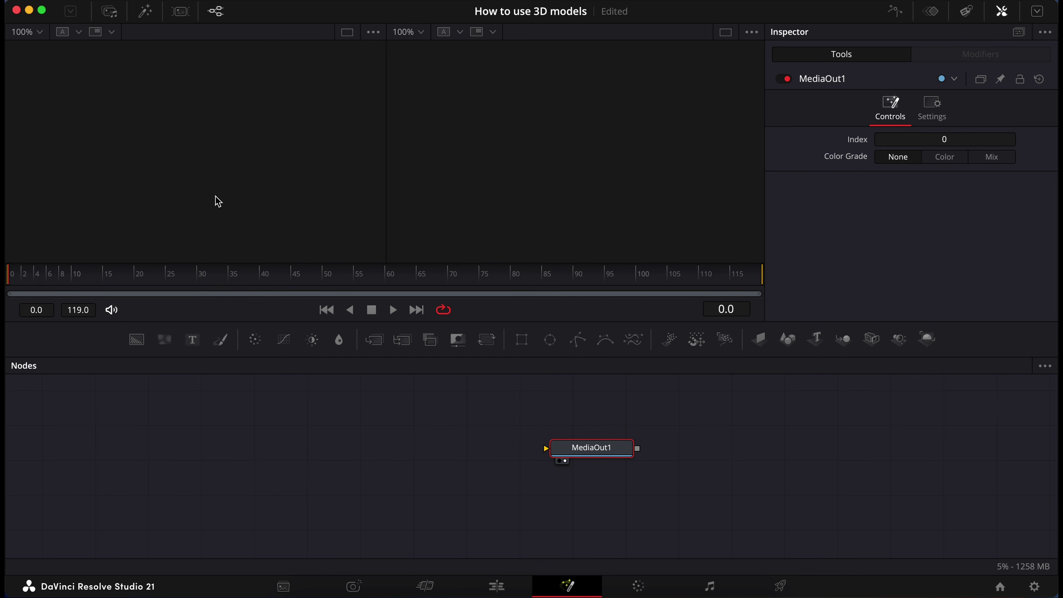
- Add the Boeing 747 model from the media pool to the node graph and inspect it from several angles
{"action": "left_click", "coordinate": [109, 11]}
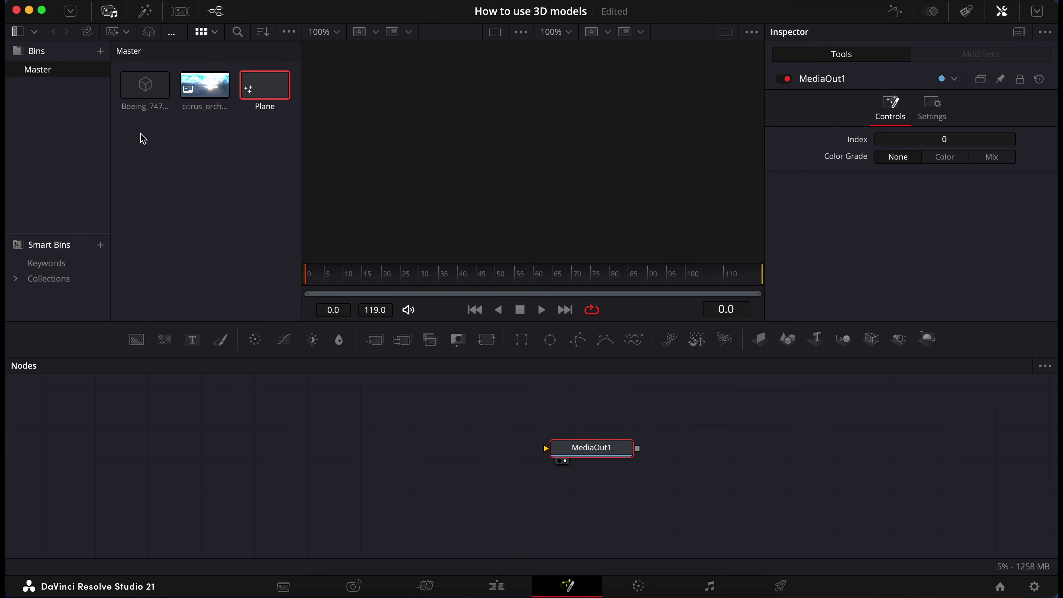
{"action": "left_click_drag", "start_coordinate": [142, 97], "coordinate": [295, 472]}
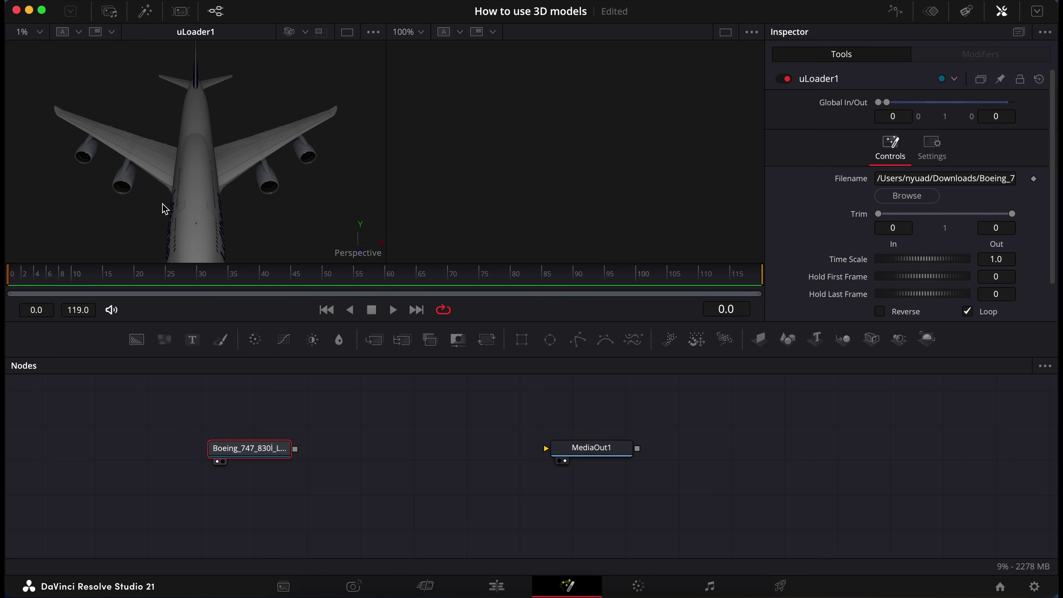
{"action": "left_click_drag", "start_coordinate": [165, 209], "coordinate": [276, 162]}
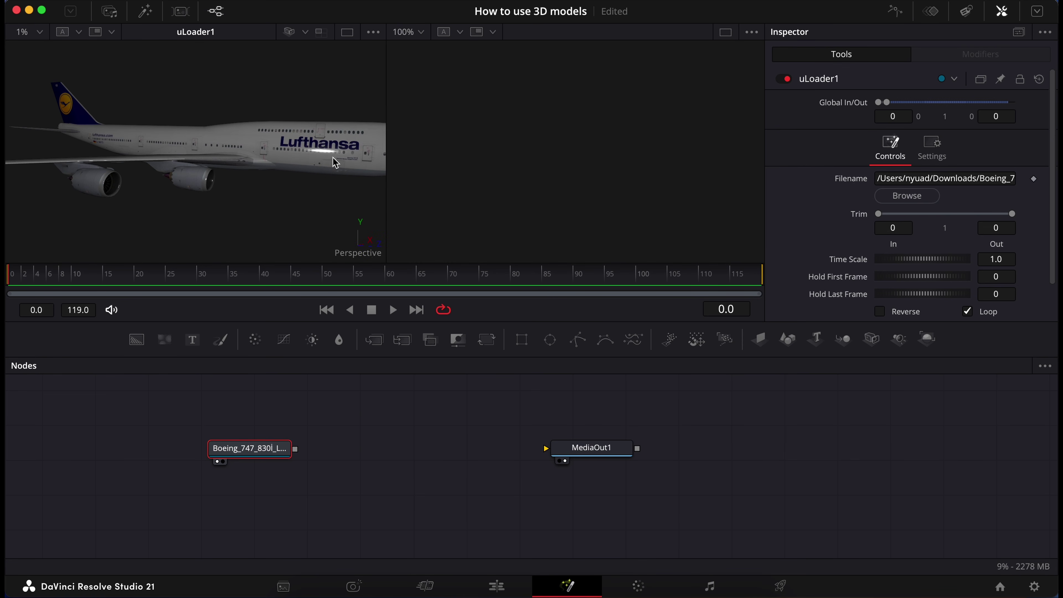
{"action": "left_click_drag", "start_coordinate": [135, 157], "coordinate": [340, 155]}
{"action": "left_click_drag", "start_coordinate": [211, 156], "coordinate": [303, 156]}
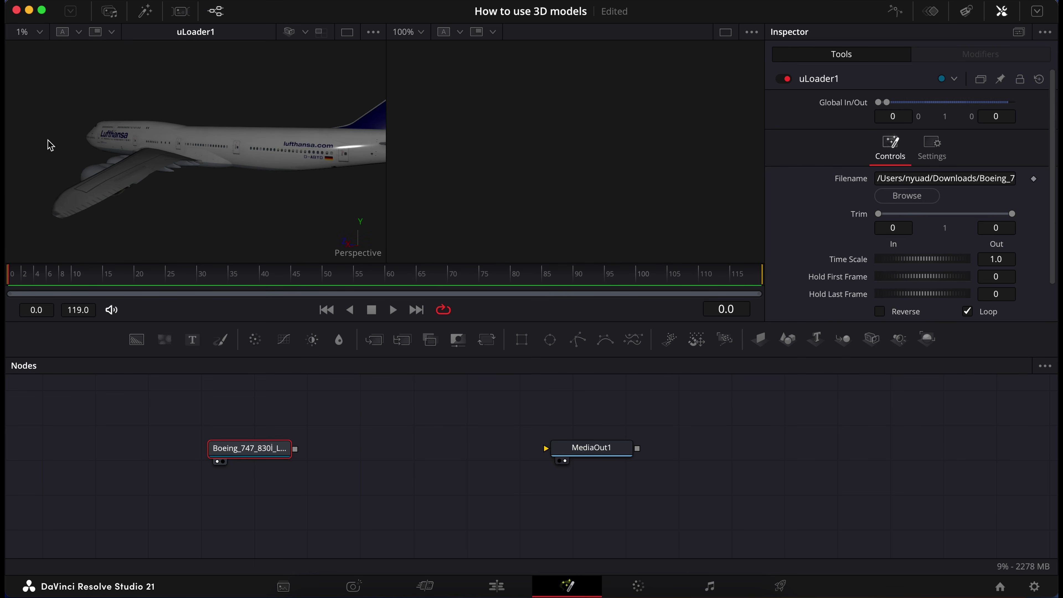
{"action": "left_click_drag", "start_coordinate": [84, 137], "coordinate": [226, 132]}
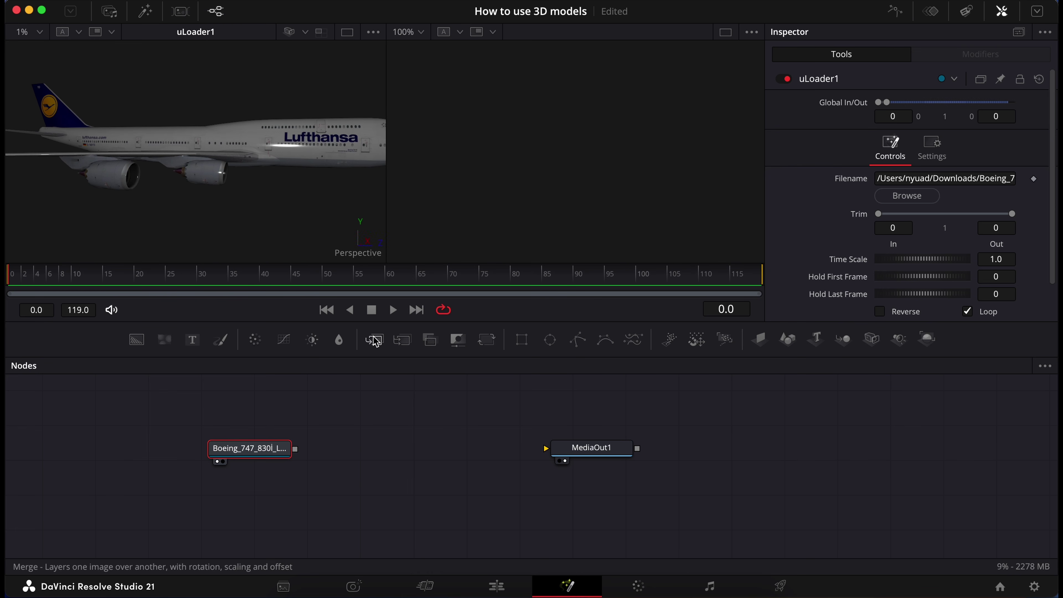
- Shift the Boeing loader node away from MediaOut1 and add a uMerge node after it
{"action": "left_click_drag", "start_coordinate": [281, 455], "coordinate": [239, 450]}
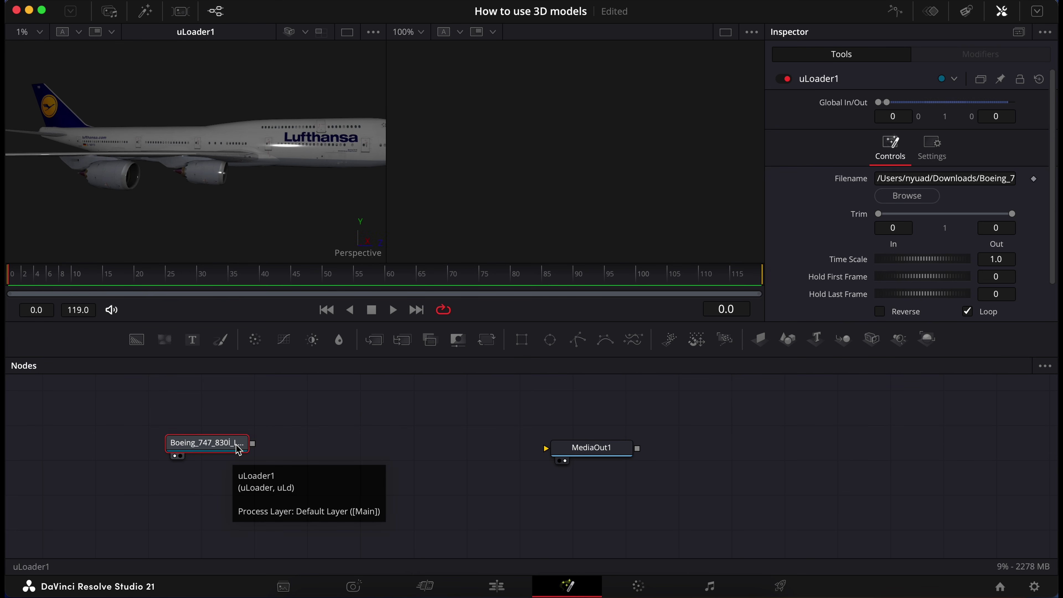
{"action": "key", "text": "shift+space"}
{"action": "type", "text": "ume"}
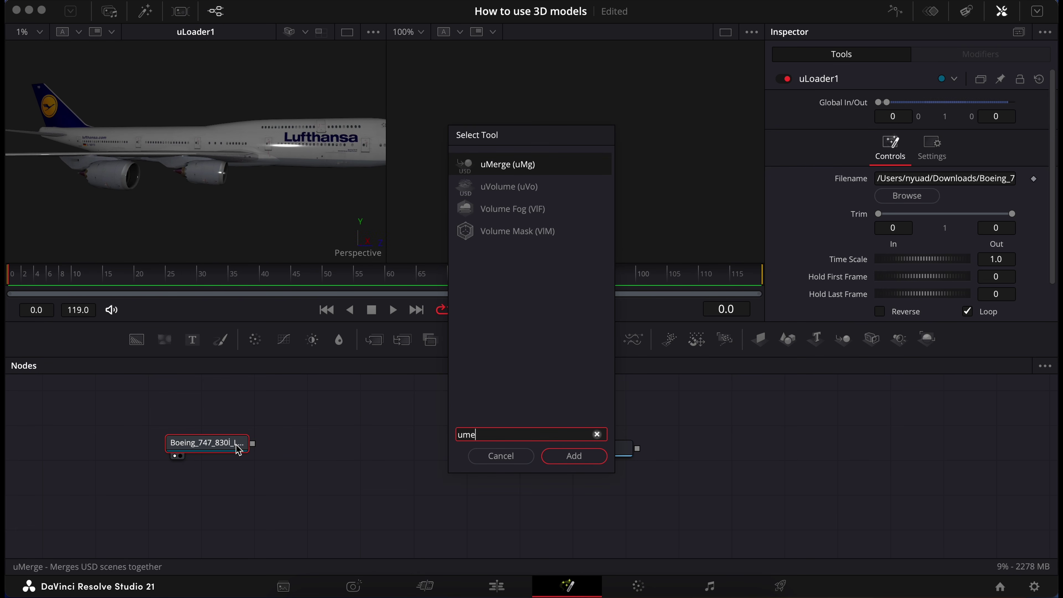
{"action": "key", "text": "Return"}
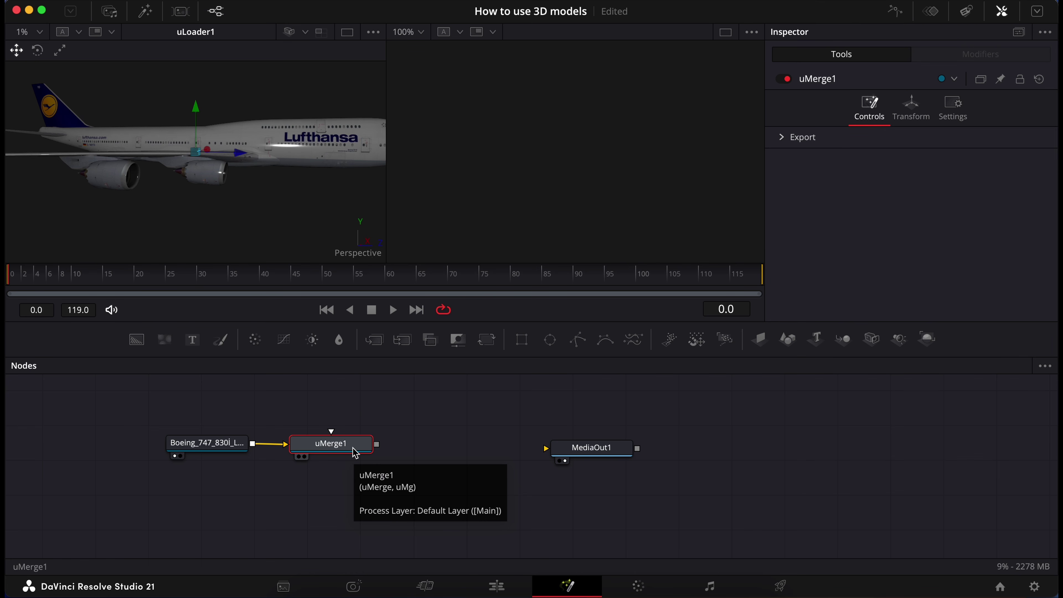
- Add a uRenderer node after uMerge1 and connect its output to MediaOut1
{"action": "key", "text": "shift+space"}
{"action": "type", "text": "uren"}
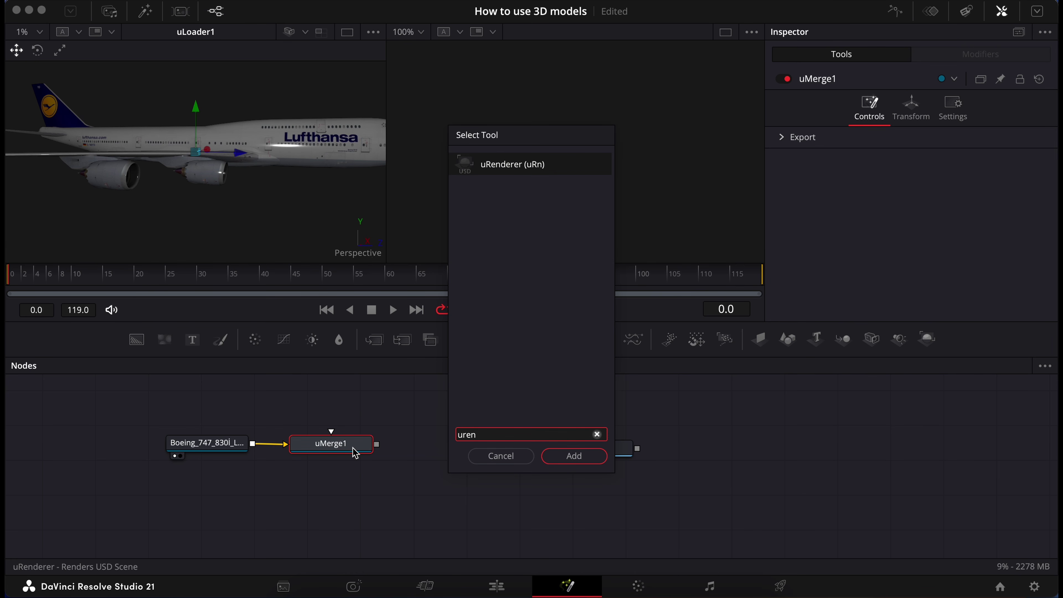
{"action": "key", "text": "Return"}
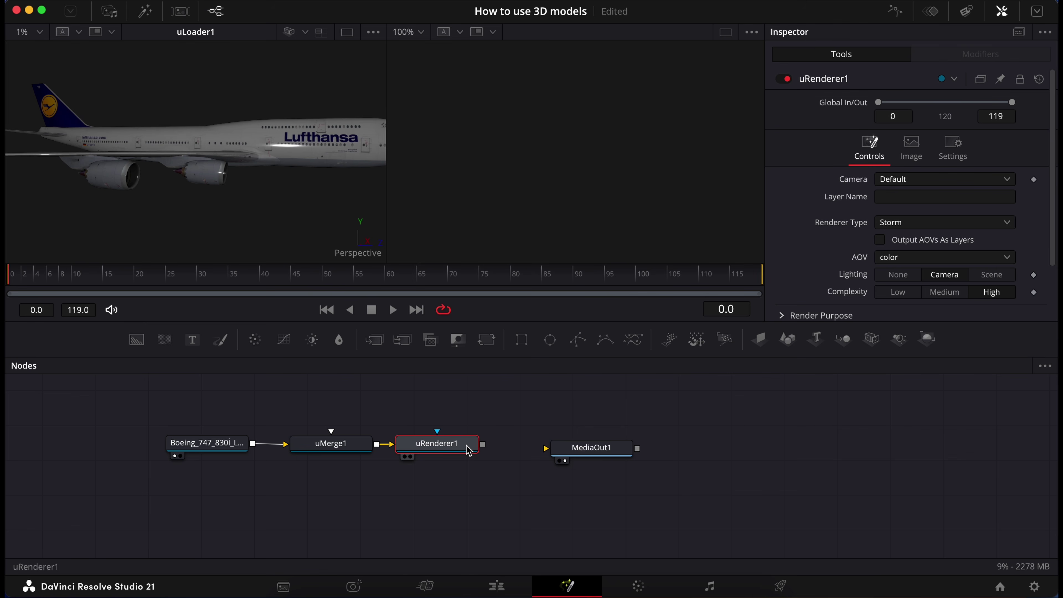
{"action": "left_click_drag", "start_coordinate": [493, 445], "coordinate": [566, 454]}
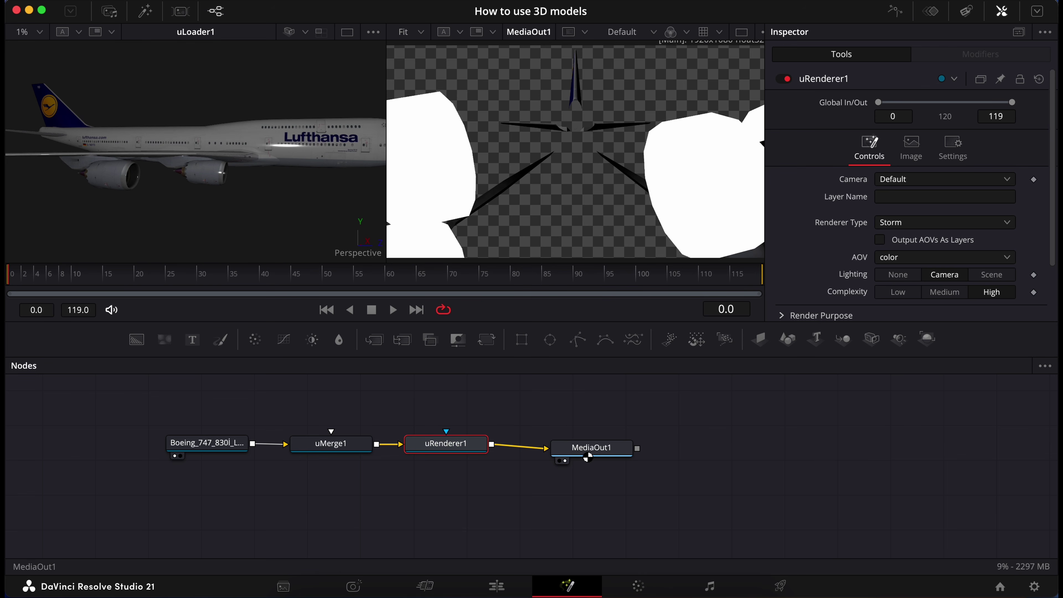
{"action": "scroll", "coordinate": [562, 170], "scroll_direction": "down", "scroll_amount": 3}
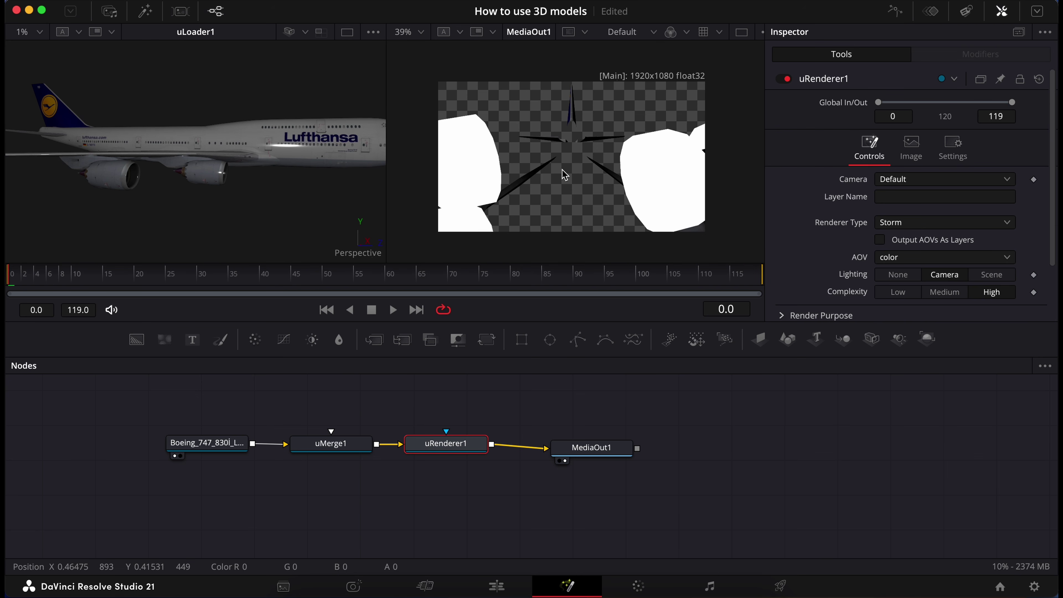
- Add a uCamera node feeding uMerge1 and show the merged scene in the first viewer
{"action": "left_click", "coordinate": [352, 451]}
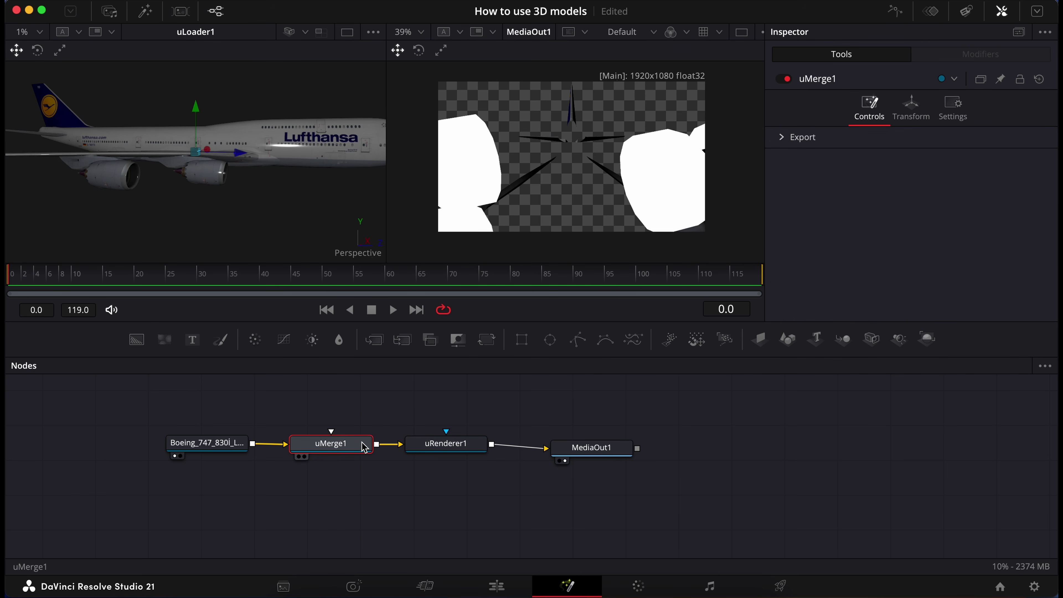
{"action": "key", "text": "shift+space"}
{"action": "type", "text": "uren"}
{"action": "key", "text": "BackSpace"}
{"action": "key", "text": "BackSpace"}
{"action": "key", "text": "BackSpace"}
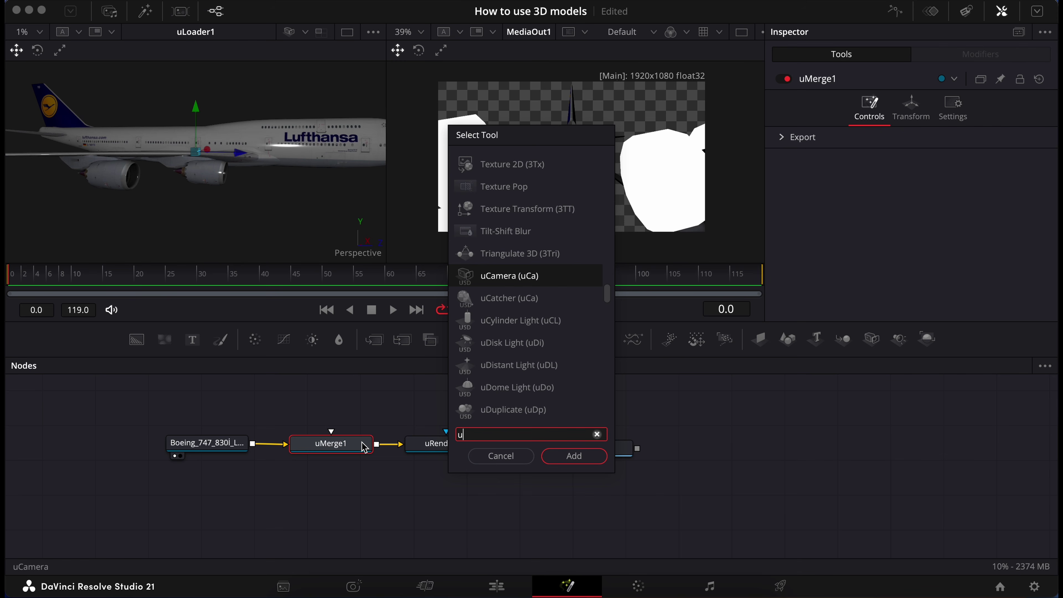
{"action": "type", "text": "c"}
{"action": "left_click", "coordinate": [586, 458]}
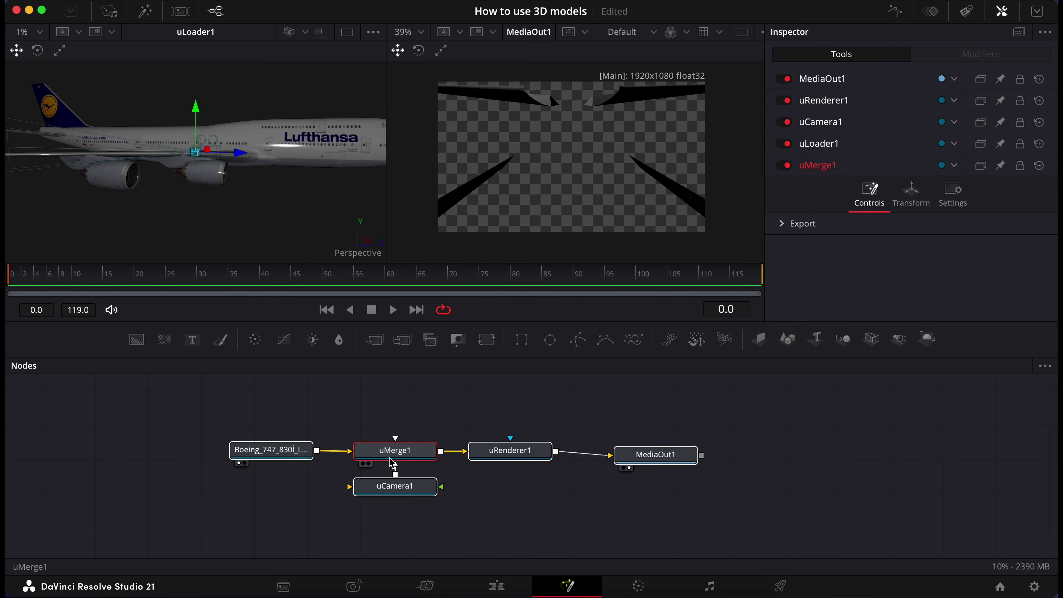
{"action": "key", "text": "1"}
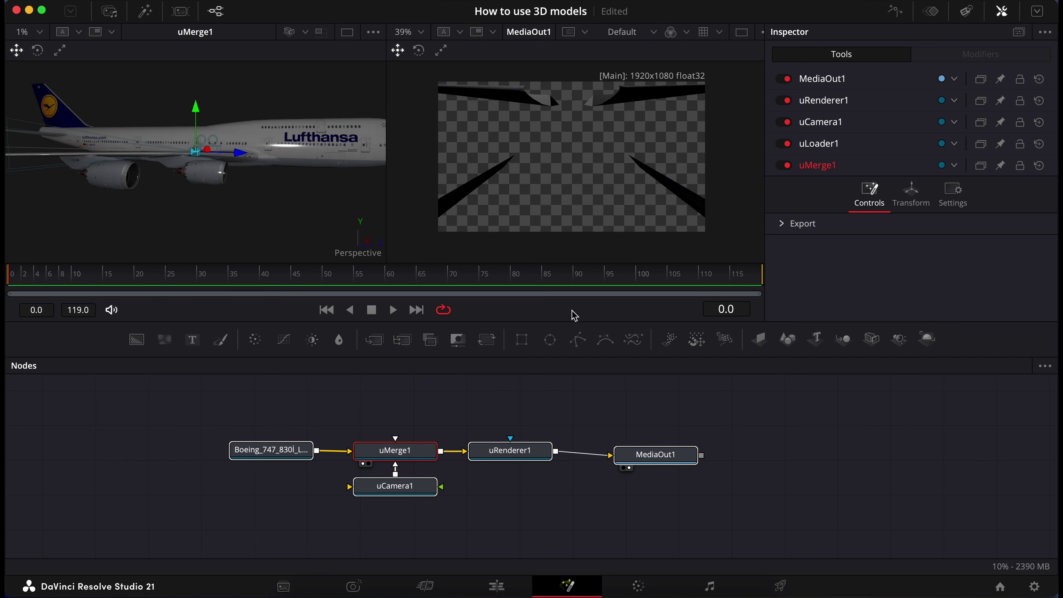
- Move uCamera1 along its Z axis to in front of the plane's nose and set its far clip to 10000
{"action": "left_click_drag", "start_coordinate": [571, 321], "coordinate": [571, 382]}
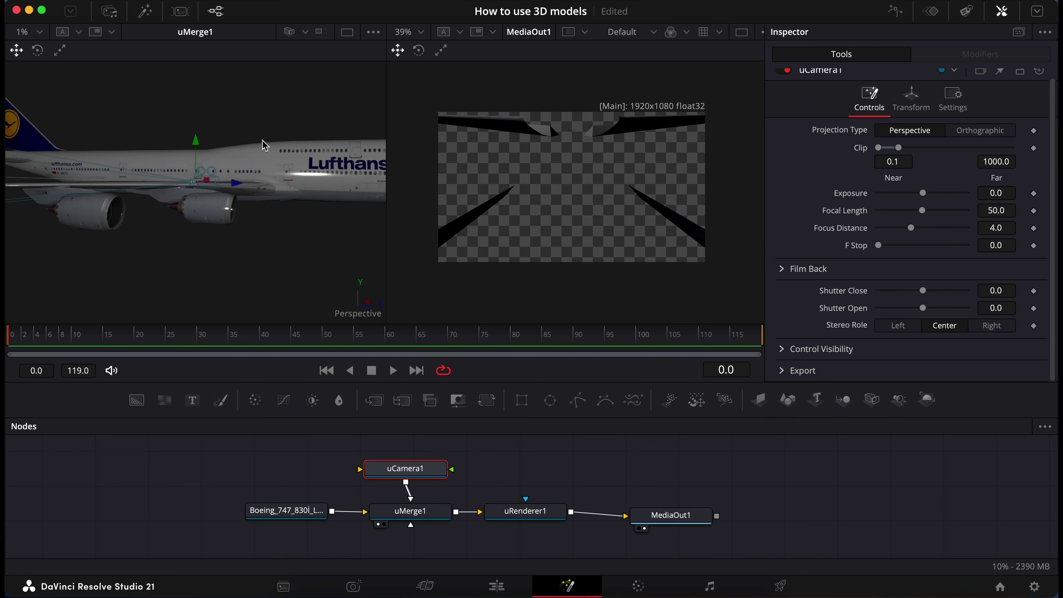
{"action": "left_click_drag", "start_coordinate": [234, 183], "coordinate": [111, 257]}
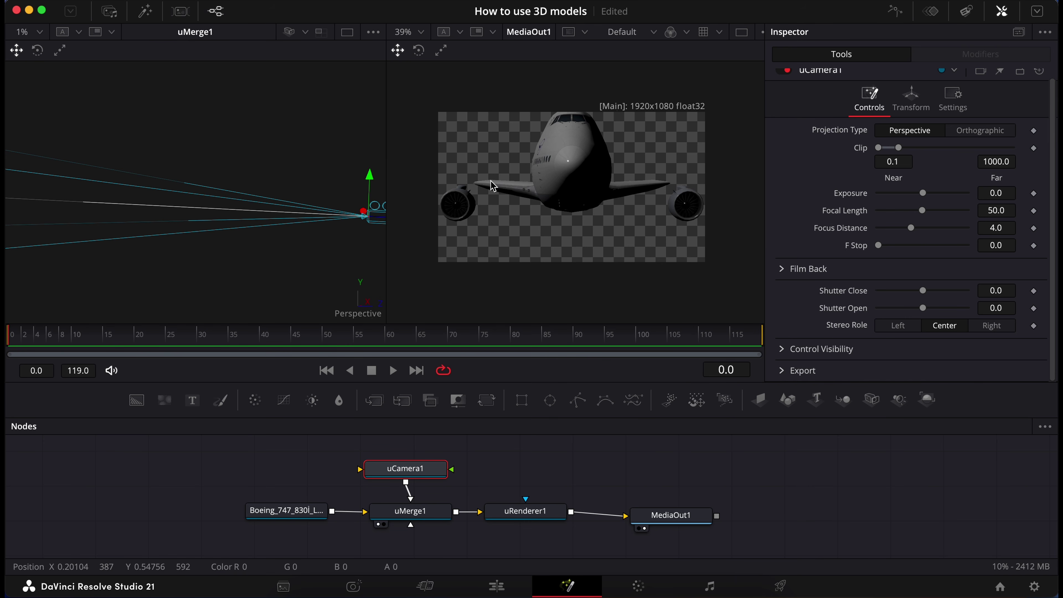
{"action": "mouse_move", "coordinate": [294, 195]}
{"action": "left_mouse_down"}
{"action": "mouse_move", "coordinate": [281, 206]}
{"action": "mouse_move", "coordinate": [301, 199]}
{"action": "mouse_move", "coordinate": [230, 199]}
{"action": "mouse_move", "coordinate": [289, 196]}
{"action": "left_mouse_up"}
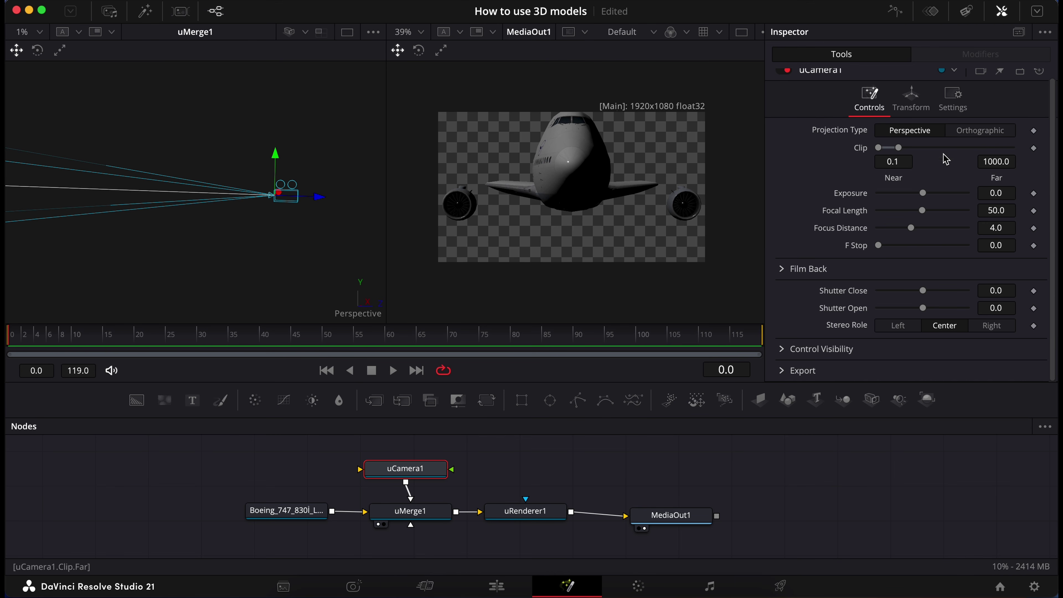
{"action": "left_click_drag", "start_coordinate": [902, 150], "coordinate": [1008, 151]}
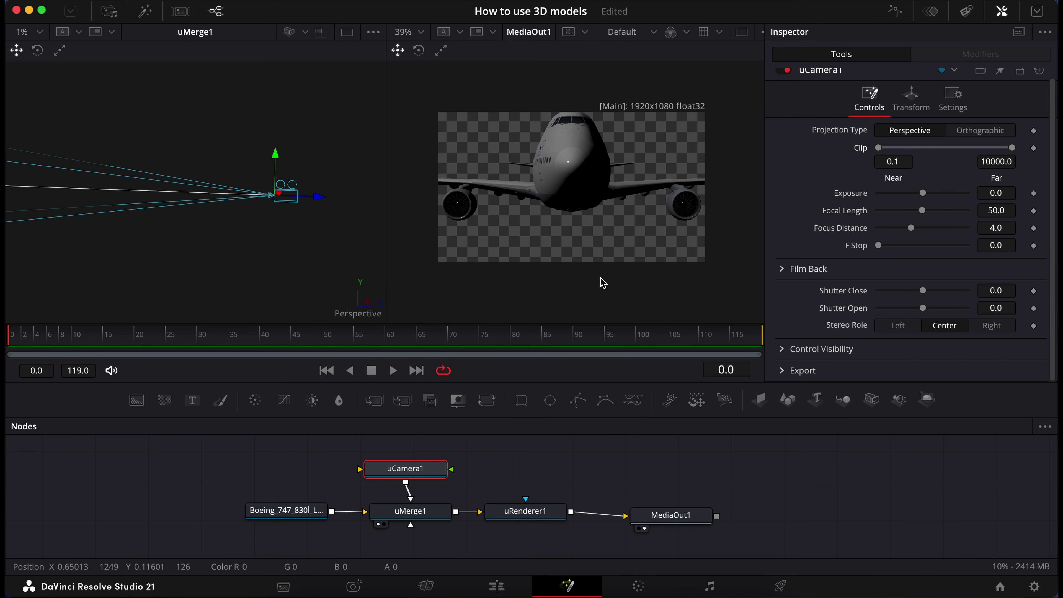
- Add a uDome Light node feeding uMerge1
{"action": "scroll", "coordinate": [534, 451], "scroll_direction": "down", "scroll_amount": 3}
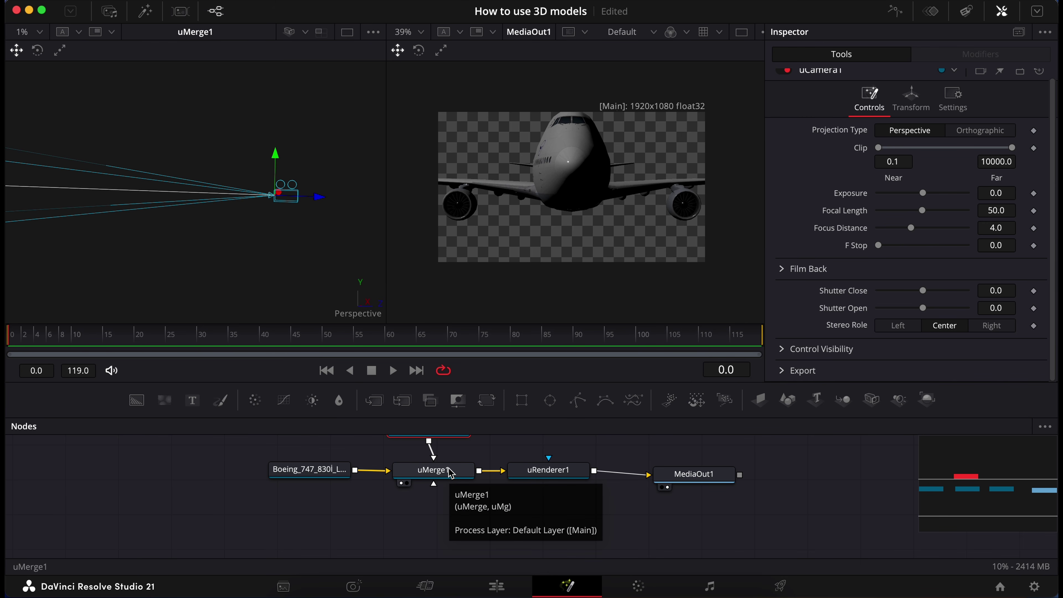
{"action": "left_click", "coordinate": [451, 474]}
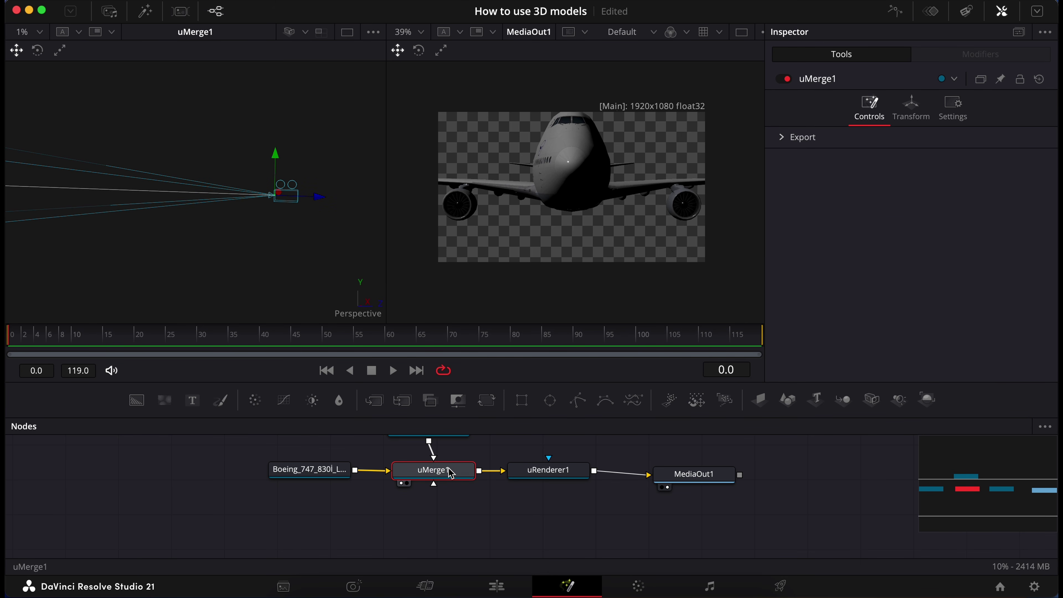
{"action": "key", "text": "shift+space"}
{"action": "type", "text": "uc"}
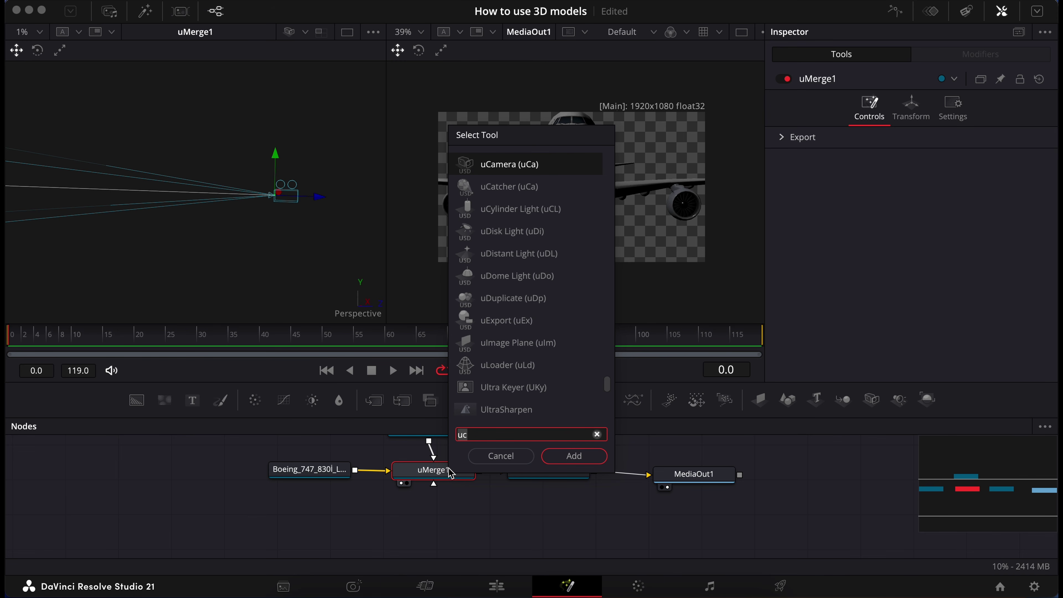
{"action": "key", "text": "BackSpace"}
{"action": "type", "text": "do"}
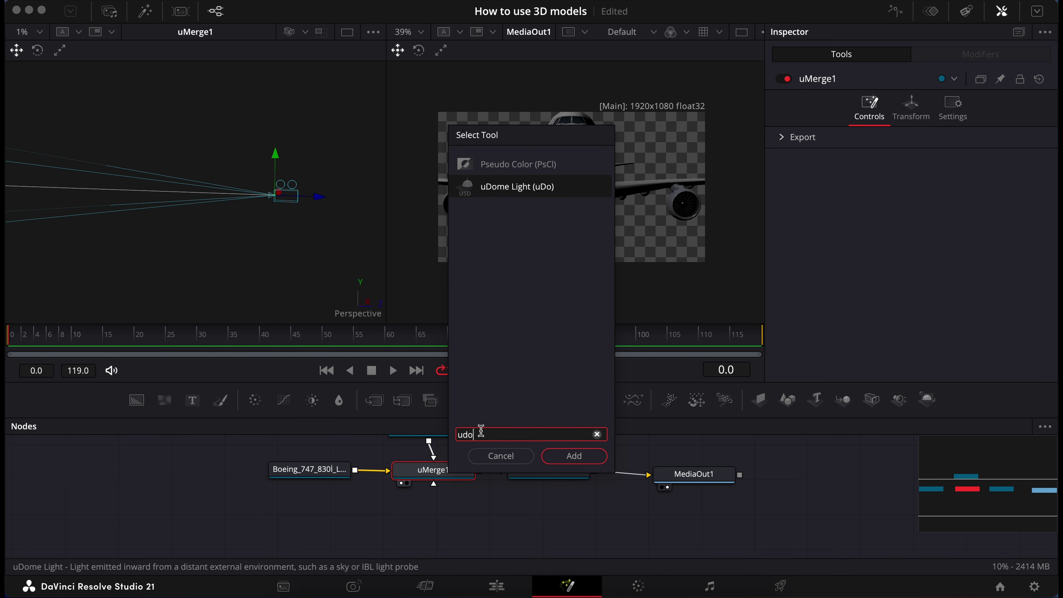
{"action": "left_click", "coordinate": [573, 457]}
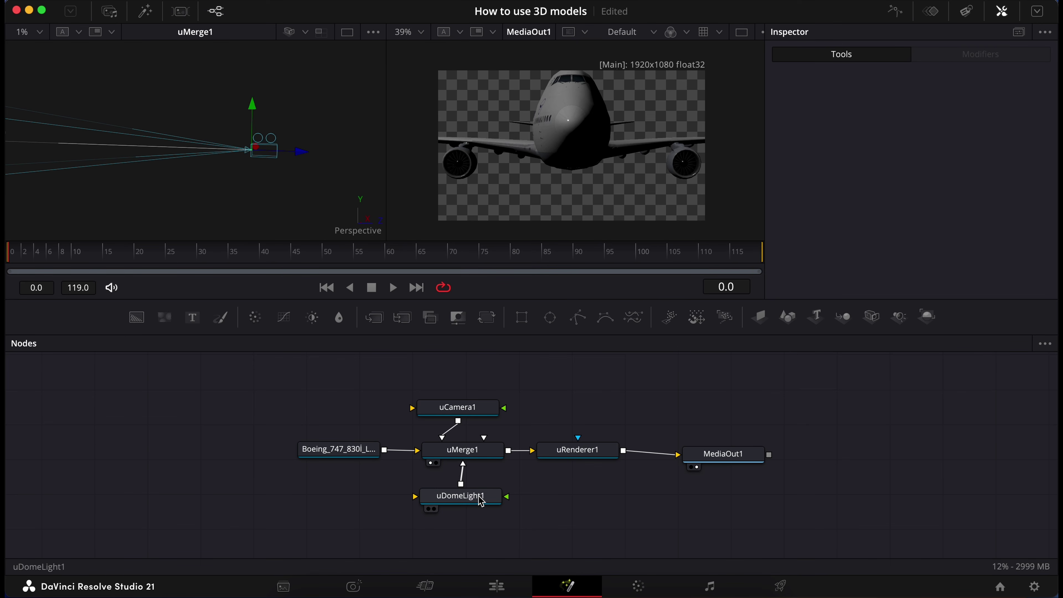
- Add the citrus_orchard sky image from the media pool to the node graph and connect it to uDomeLight1 as its texture
{"action": "left_click", "coordinate": [482, 501]}
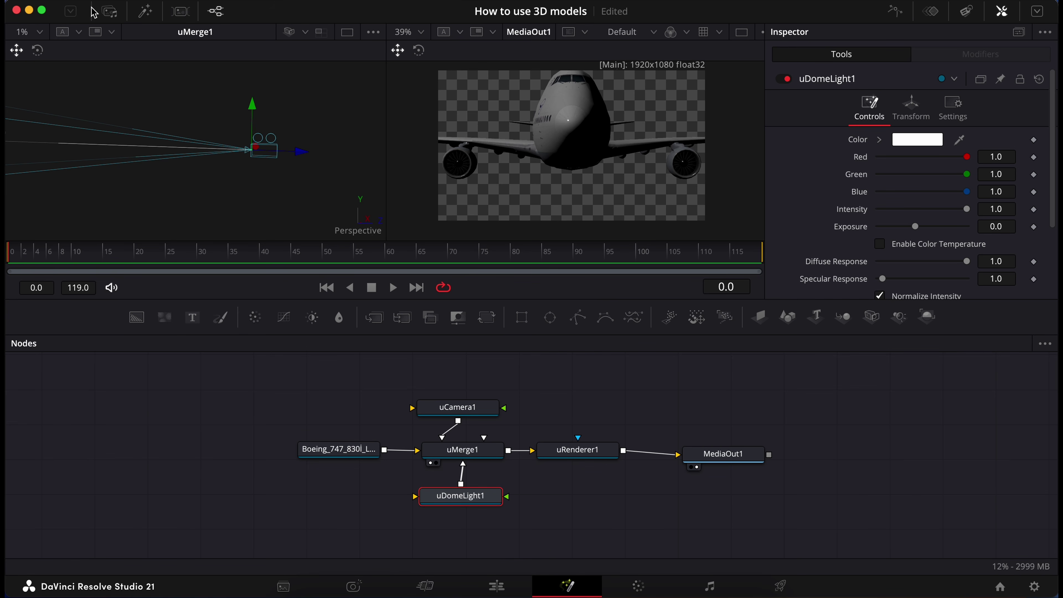
{"action": "left_click", "coordinate": [108, 13]}
{"action": "left_click_drag", "start_coordinate": [200, 93], "coordinate": [311, 509]}
{"action": "left_click", "coordinate": [482, 496]}
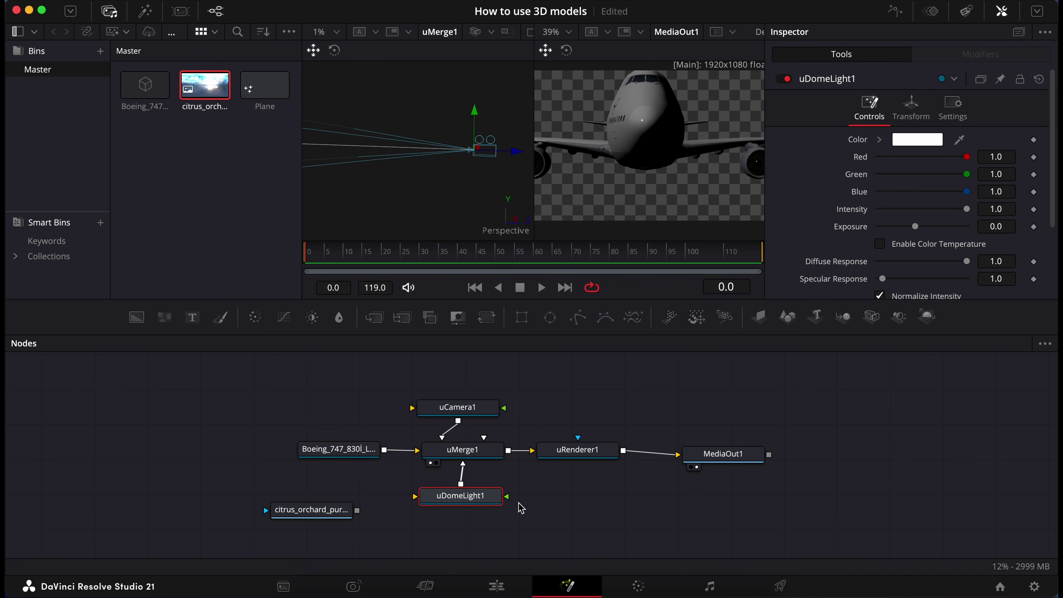
{"action": "scroll", "coordinate": [875, 248], "scroll_direction": "down", "scroll_amount": 3}
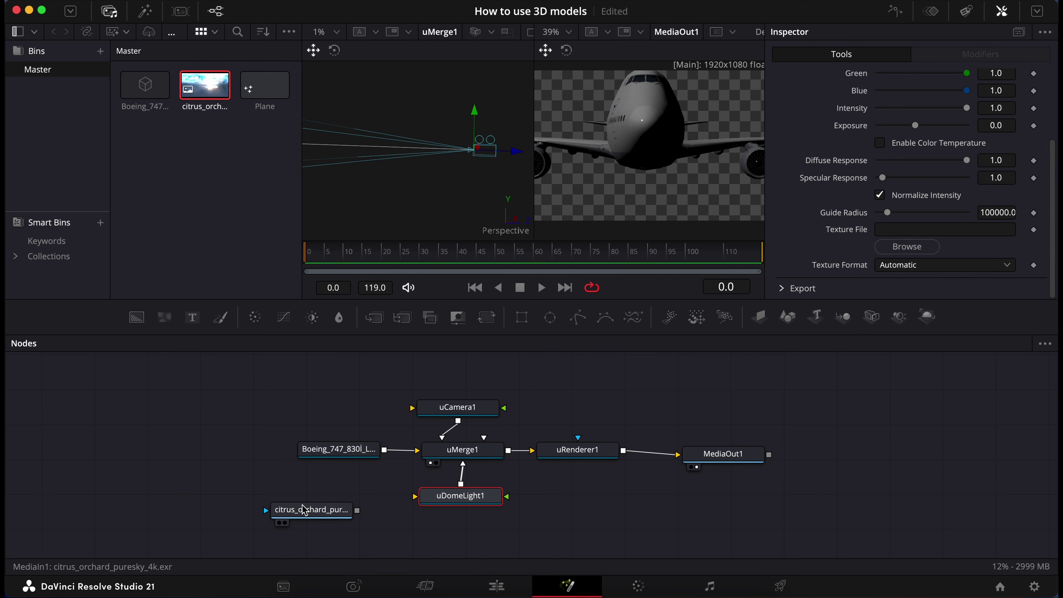
{"action": "left_click_drag", "start_coordinate": [357, 511], "coordinate": [458, 498]}
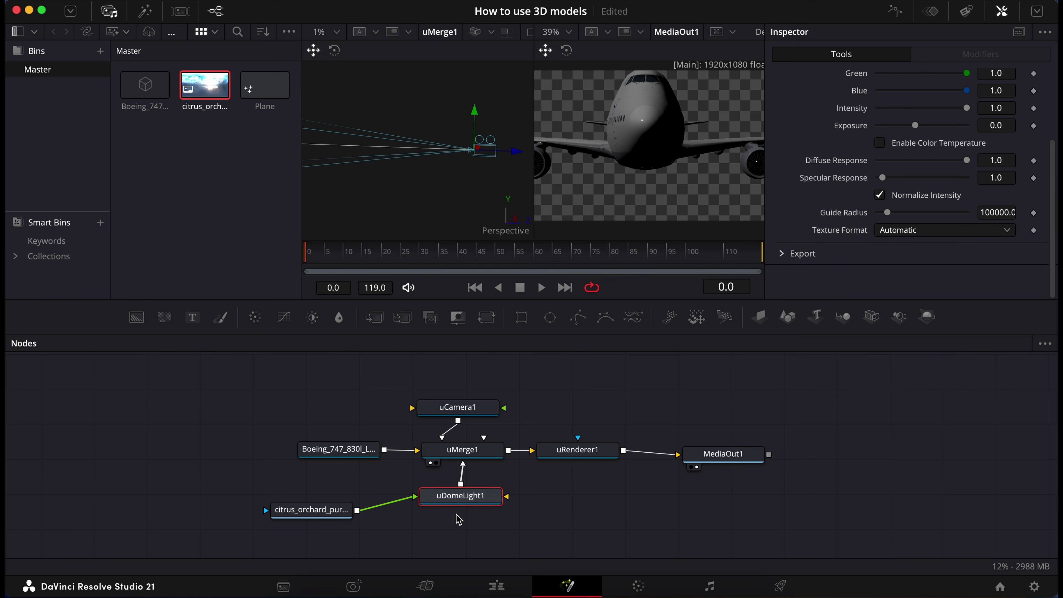
- Set uRenderer1's lighting to Scene and enable both the sky dome and shadows
{"action": "left_click", "coordinate": [590, 456]}
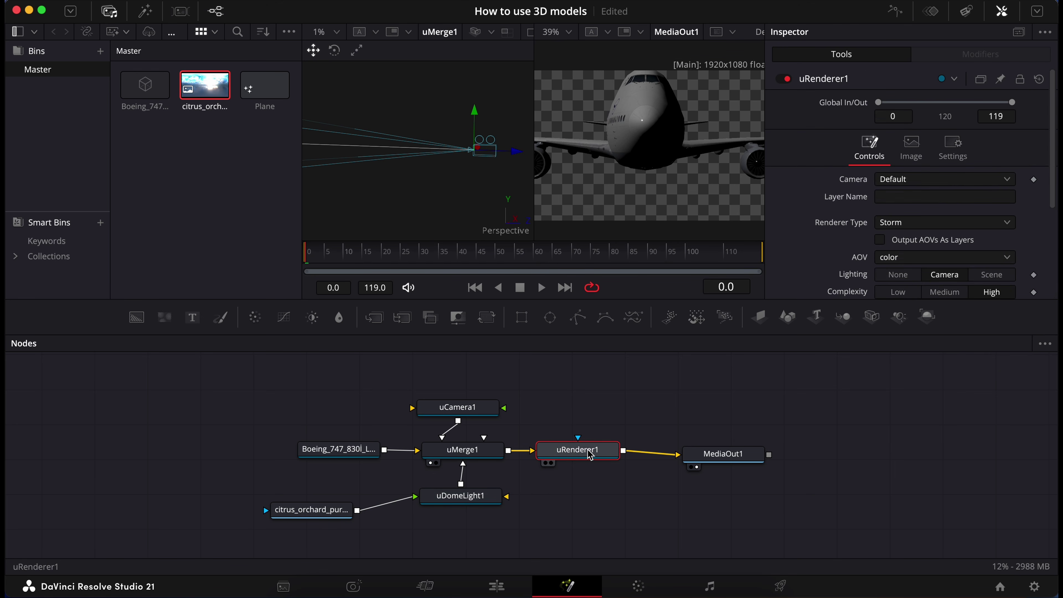
{"action": "scroll", "coordinate": [962, 180], "scroll_direction": "down", "scroll_amount": 3}
{"action": "left_click", "coordinate": [983, 183]}
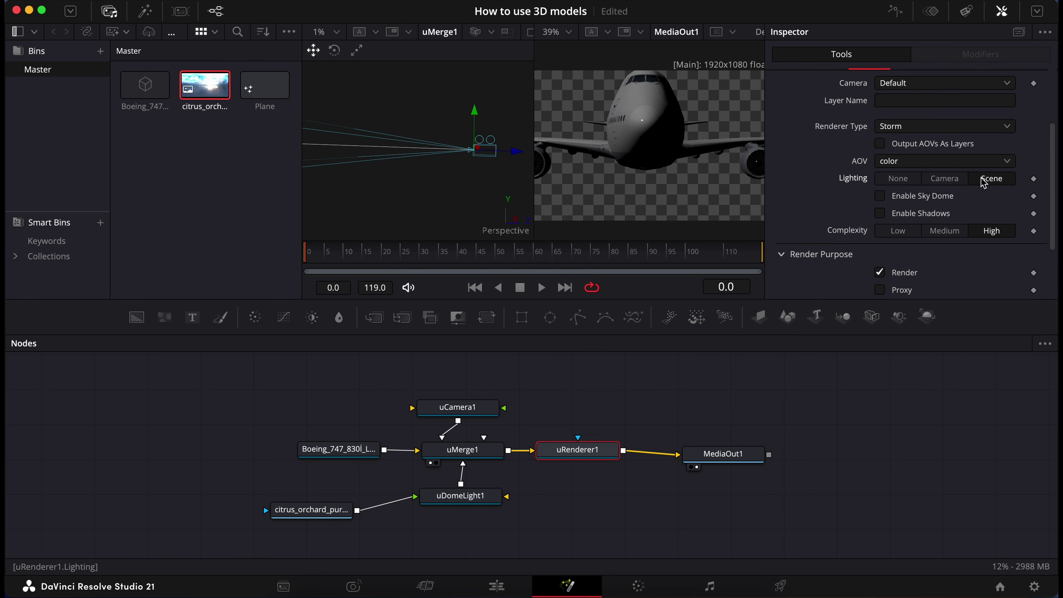
{"action": "scroll", "coordinate": [913, 185], "scroll_direction": "down", "scroll_amount": 1}
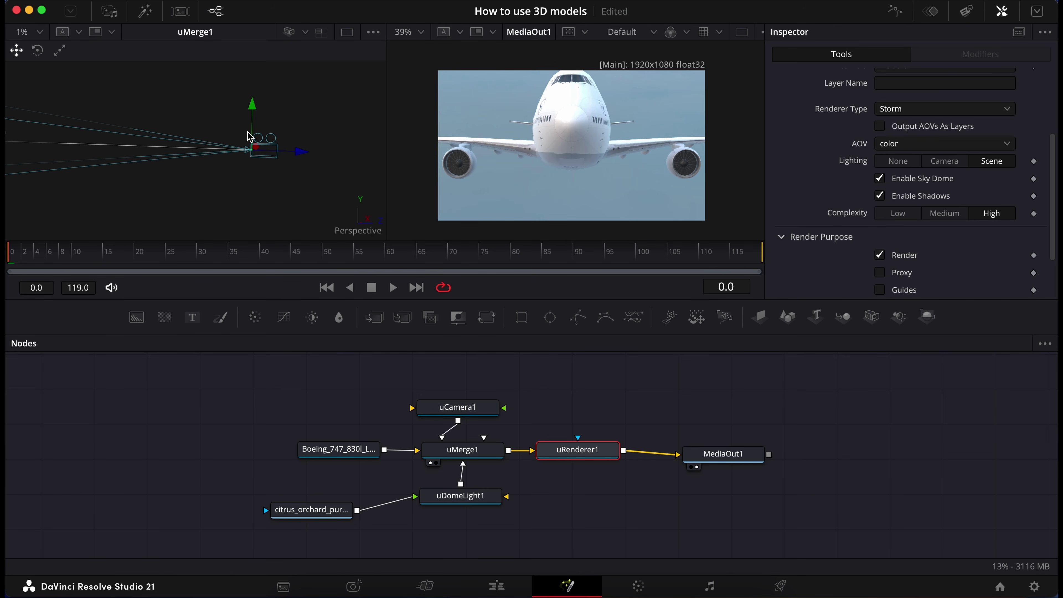
{"action": "left_click_drag", "start_coordinate": [250, 137], "coordinate": [326, 159]}
{"action": "key", "text": "super+z"}
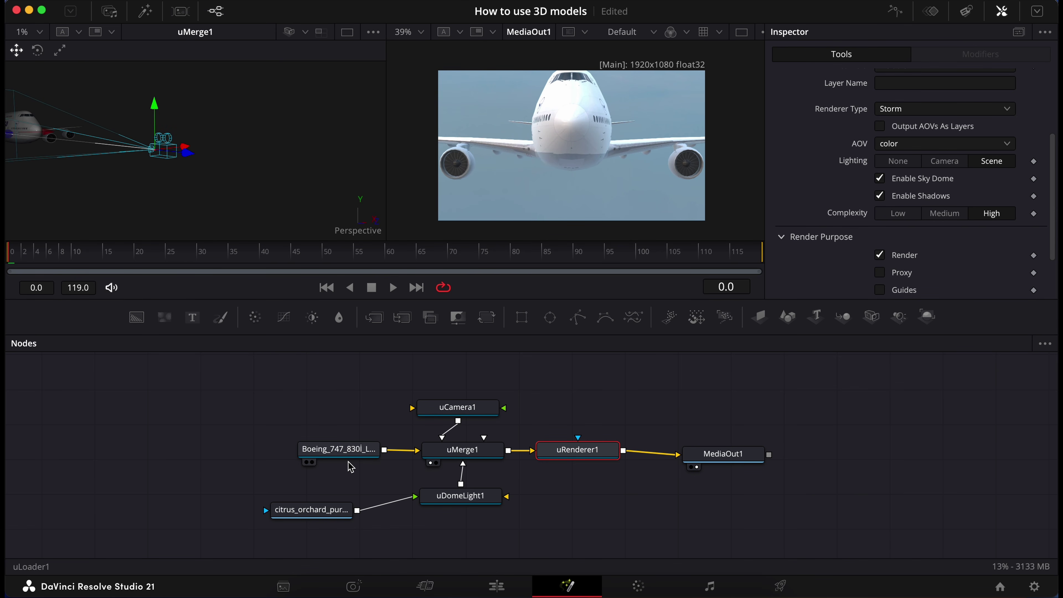
- Shift the Boeing_747 loader node away from uMerge1 and insert a uTransform node between the two
{"action": "left_click_drag", "start_coordinate": [353, 457], "coordinate": [237, 458]}
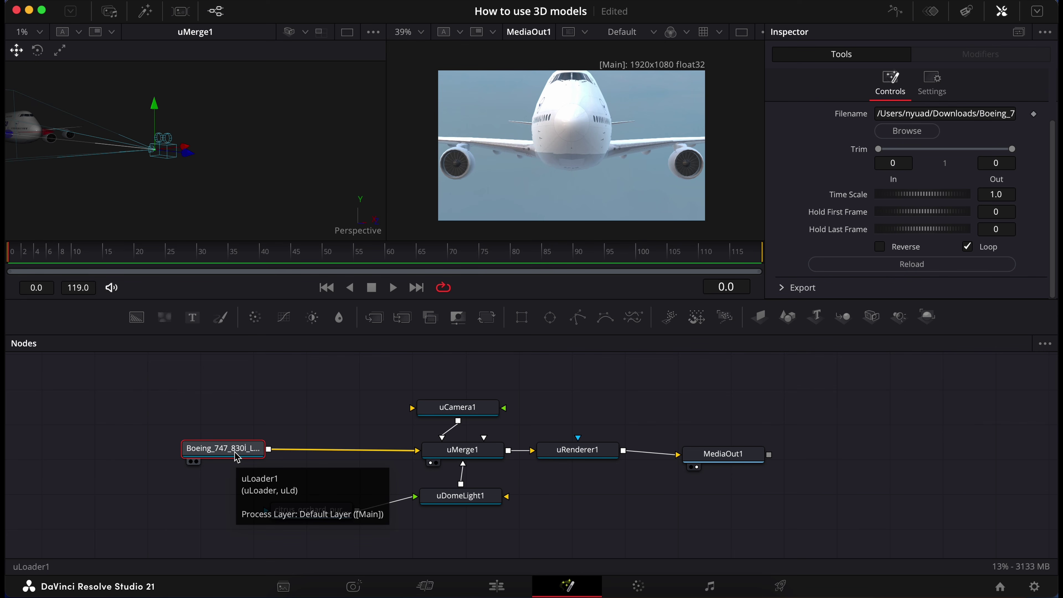
{"action": "key", "text": "shift+space"}
{"action": "type", "text": "udo"}
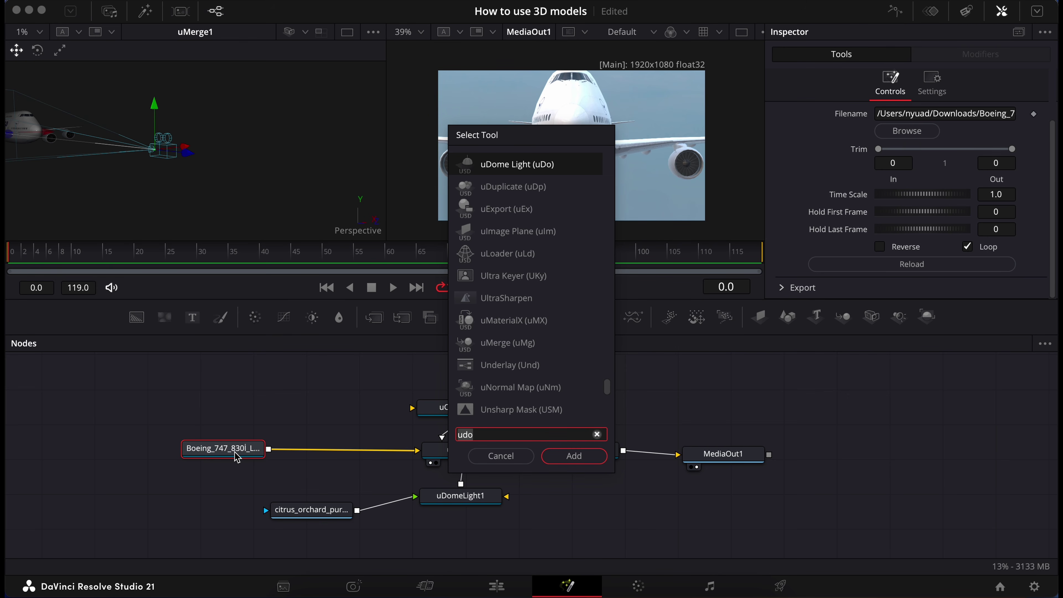
{"action": "key", "text": "BackSpace"}
{"action": "key", "text": "BackSpace"}
{"action": "type", "text": "tr"}
{"action": "key", "text": "Return"}
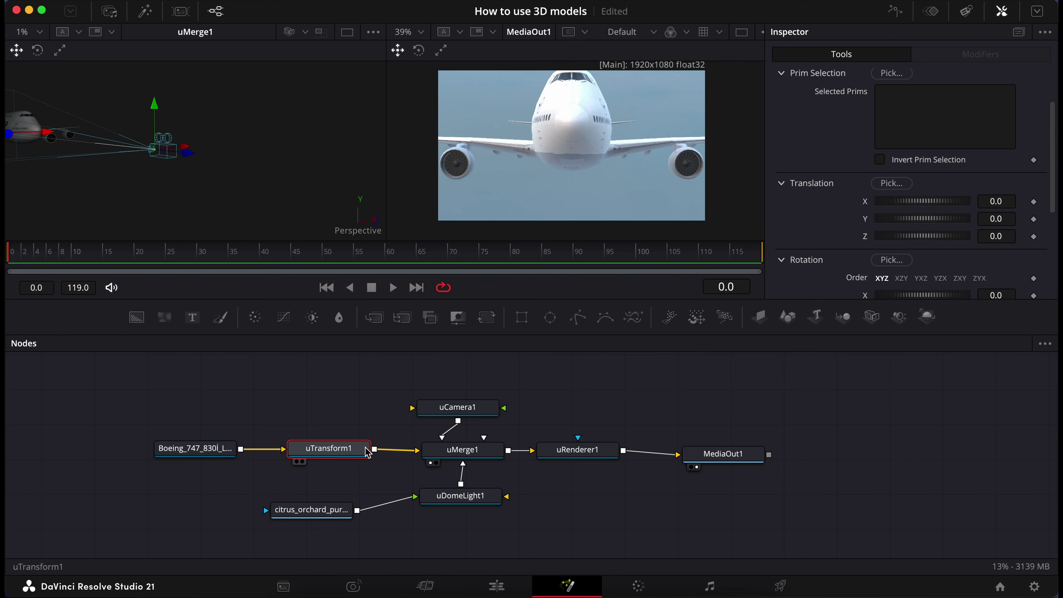
- Scale the plane down uniformly to about 0.445 with uTransform1
{"action": "scroll", "coordinate": [895, 241], "scroll_direction": "down", "scroll_amount": 3}
{"action": "scroll", "coordinate": [896, 241], "scroll_direction": "down", "scroll_amount": 2}
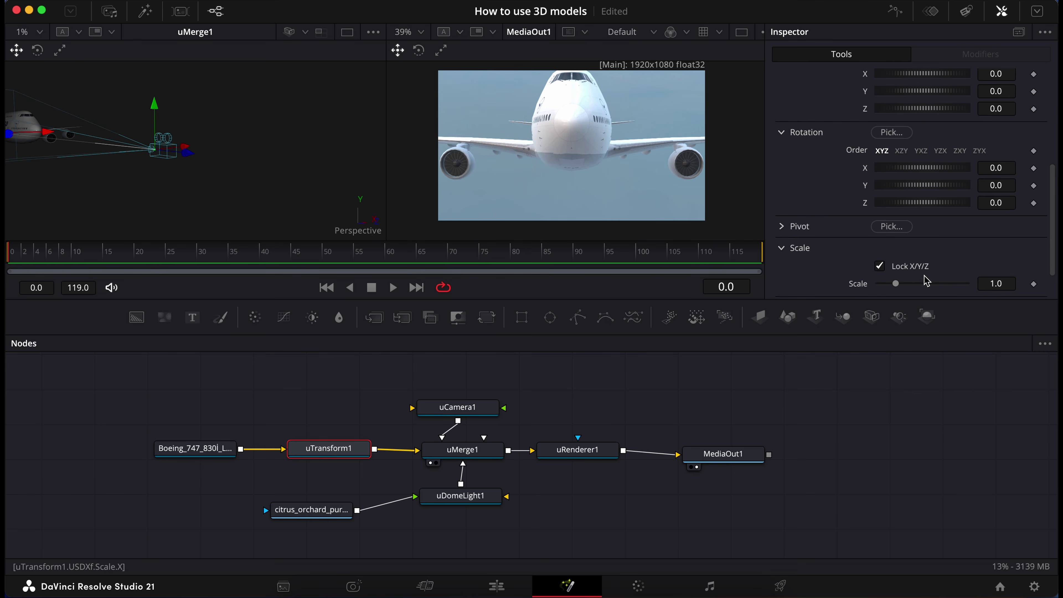
{"action": "left_click_drag", "start_coordinate": [926, 284], "coordinate": [885, 283]}
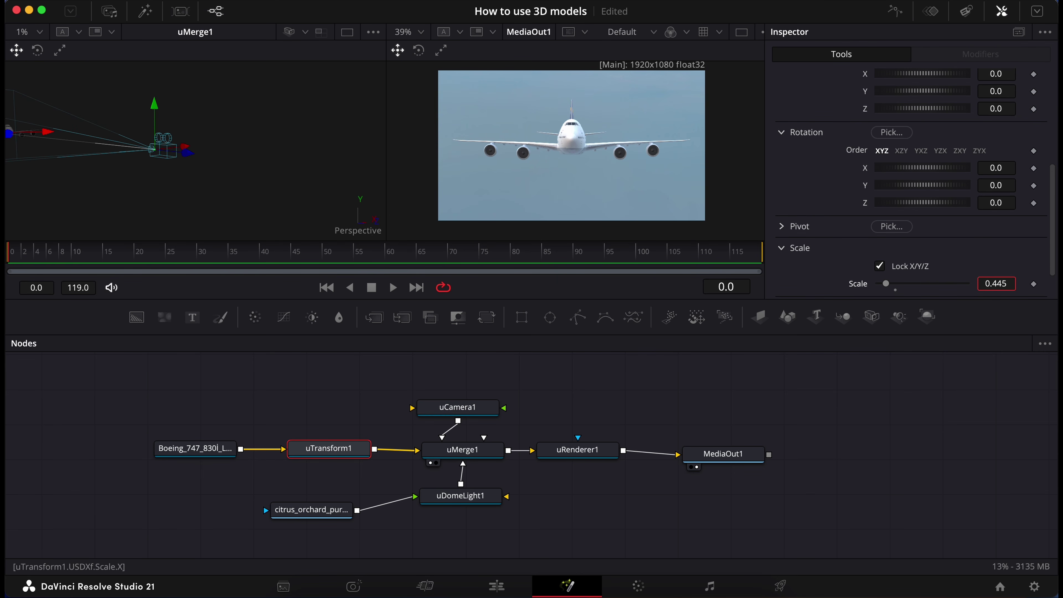
- Reposition uCamera1 in front of the plane at about X 9.33, Y 8.09, Z 1311.46, with the playhead at frame 0
{"action": "left_click_drag", "start_coordinate": [42, 258], "coordinate": [18, 250]}
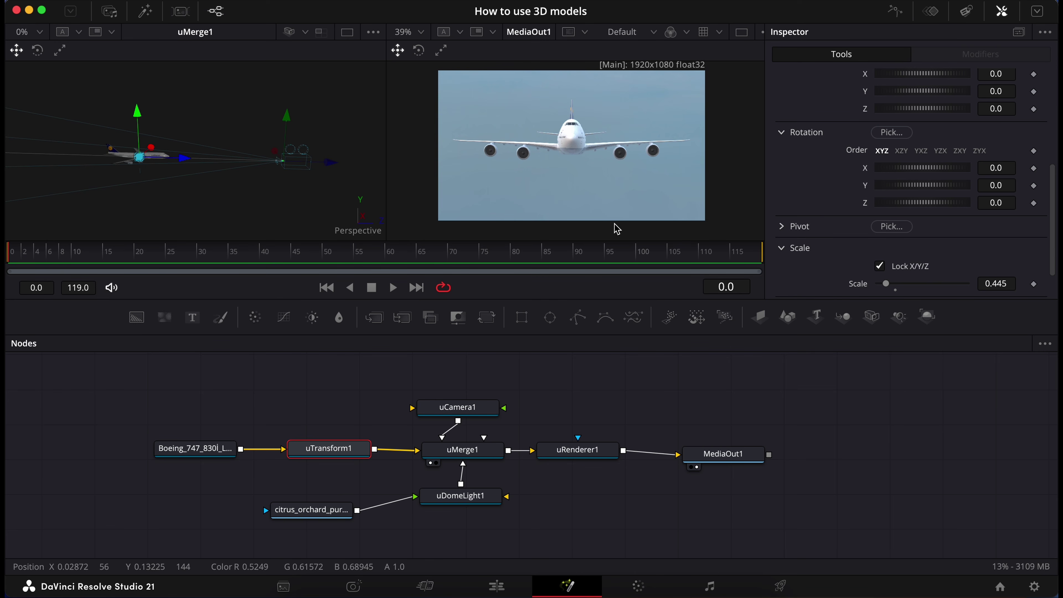
{"action": "mouse_move", "coordinate": [301, 157]}
{"action": "left_mouse_down"}
{"action": "mouse_move", "coordinate": [308, 189]}
{"action": "mouse_move", "coordinate": [297, 155]}
{"action": "left_mouse_up"}
{"action": "left_click", "coordinate": [16, 256]}
{"action": "left_click_drag", "start_coordinate": [17, 260], "coordinate": [12, 258]}
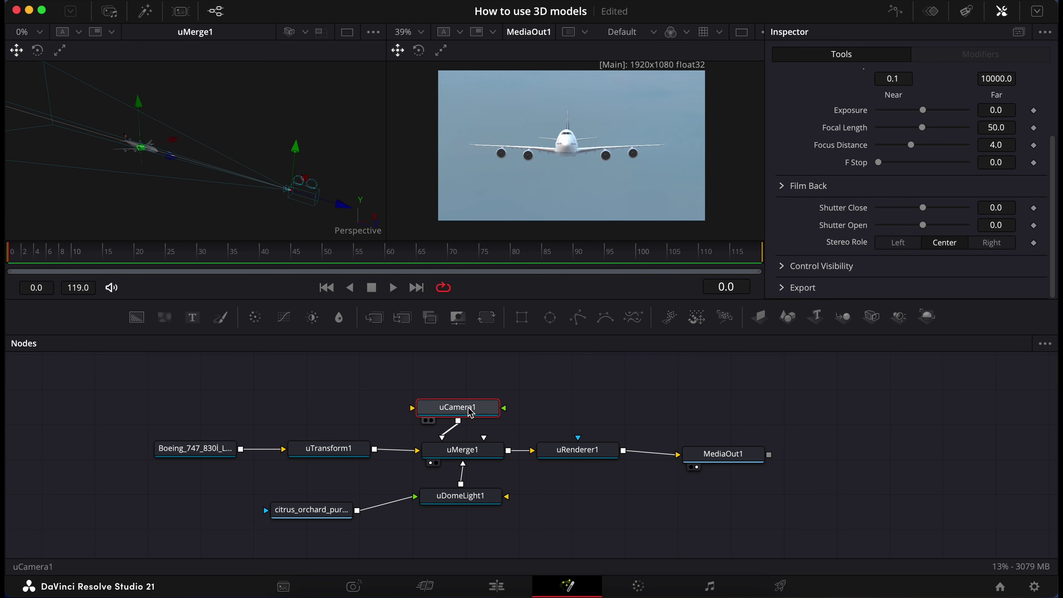
- Keyframe uCamera1's translation and rotation on all axes at frame 0
{"action": "scroll", "coordinate": [914, 126], "scroll_direction": "up", "scroll_amount": 3}
{"action": "left_click", "coordinate": [914, 120]}
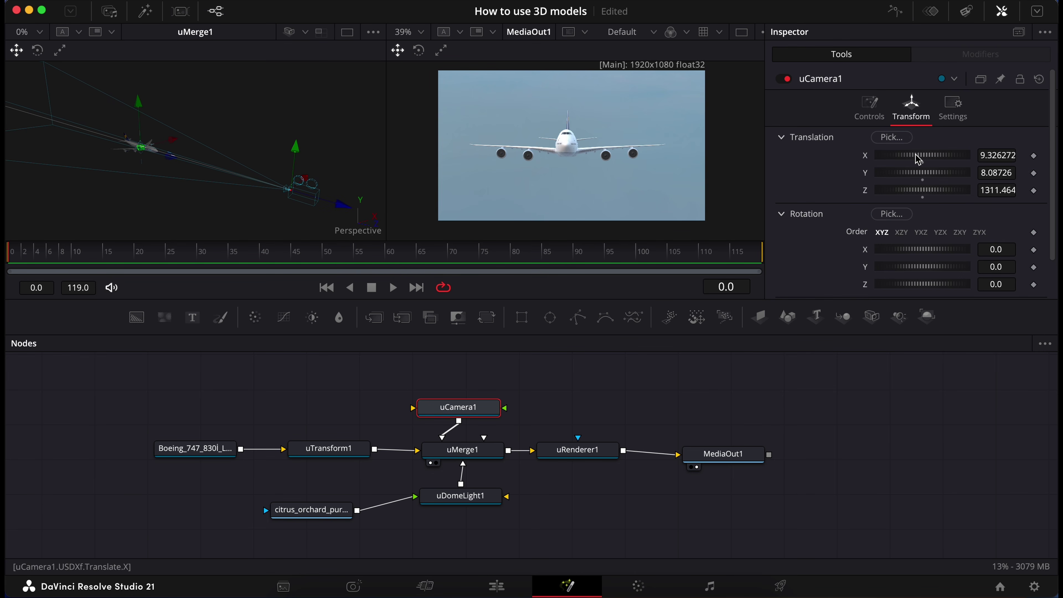
{"action": "left_click", "coordinate": [1034, 159]}
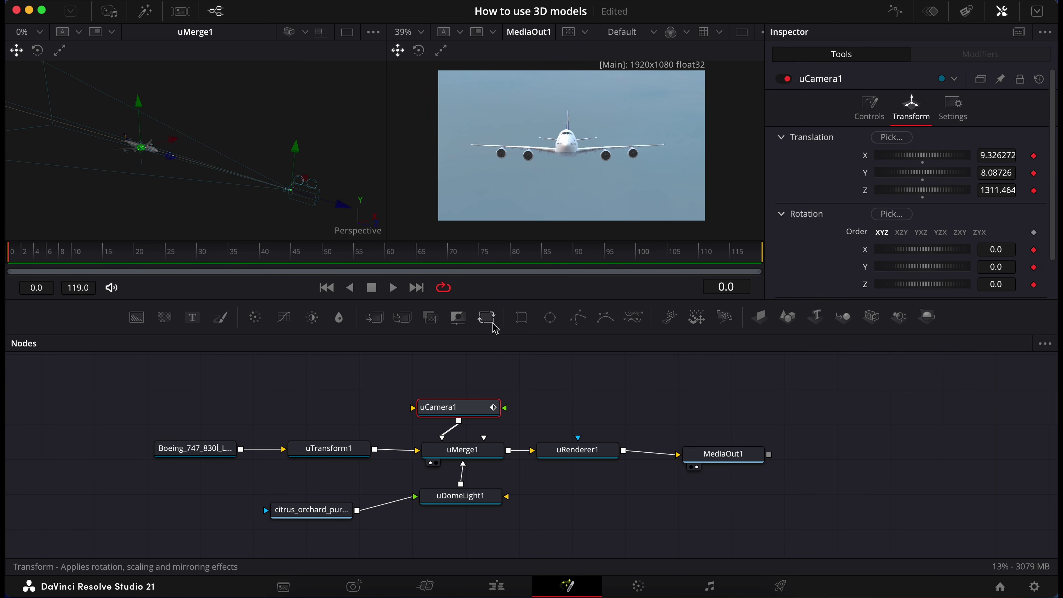
- Keyframe uCamera1's position at frame 48 to about X -57.09, Z 372.13, and at frame 90 to about X -246.38, Z 218.03
{"action": "left_click", "coordinate": [312, 255]}
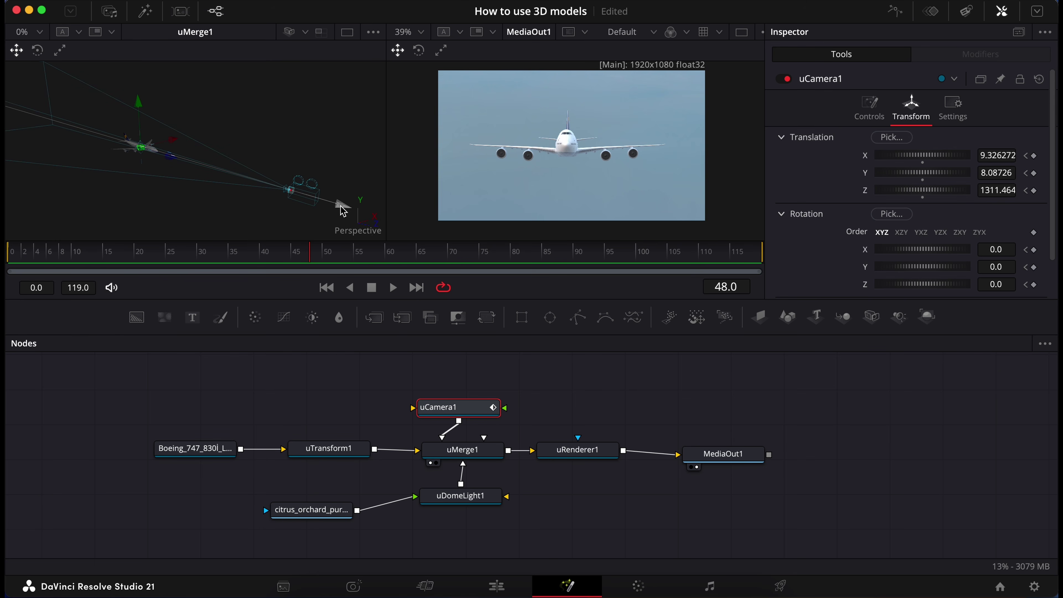
{"action": "left_click_drag", "start_coordinate": [343, 212], "coordinate": [192, 142]}
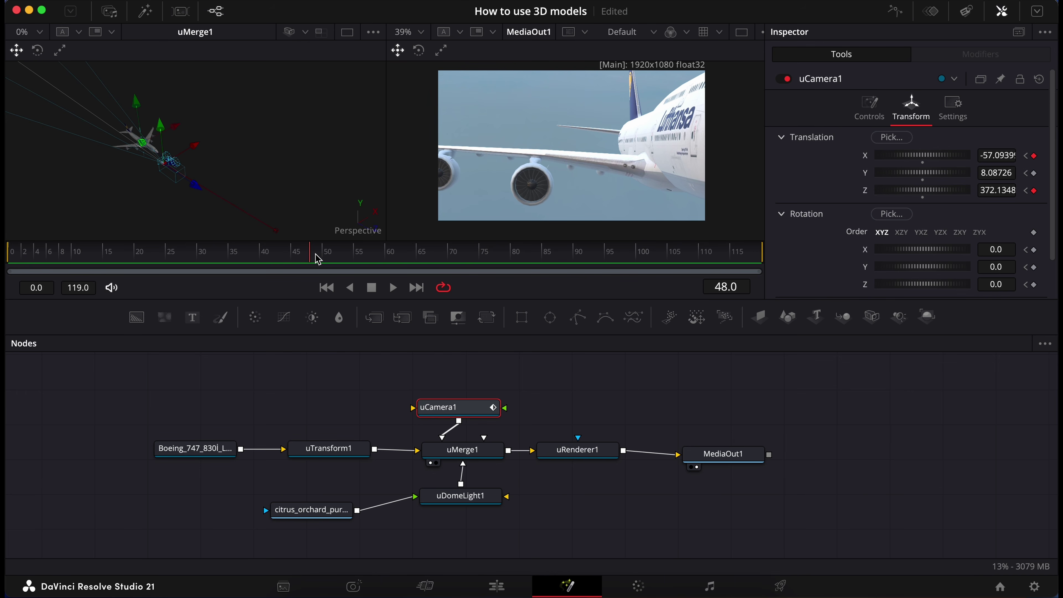
{"action": "left_click_drag", "start_coordinate": [315, 254], "coordinate": [578, 263]}
{"action": "left_click_drag", "start_coordinate": [195, 147], "coordinate": [167, 202]}
- At frame 90, rotate uCamera1 to about -75.38 on Y to face the fuselage and raise it to about Y 14.07
{"action": "left_click", "coordinate": [37, 51]}
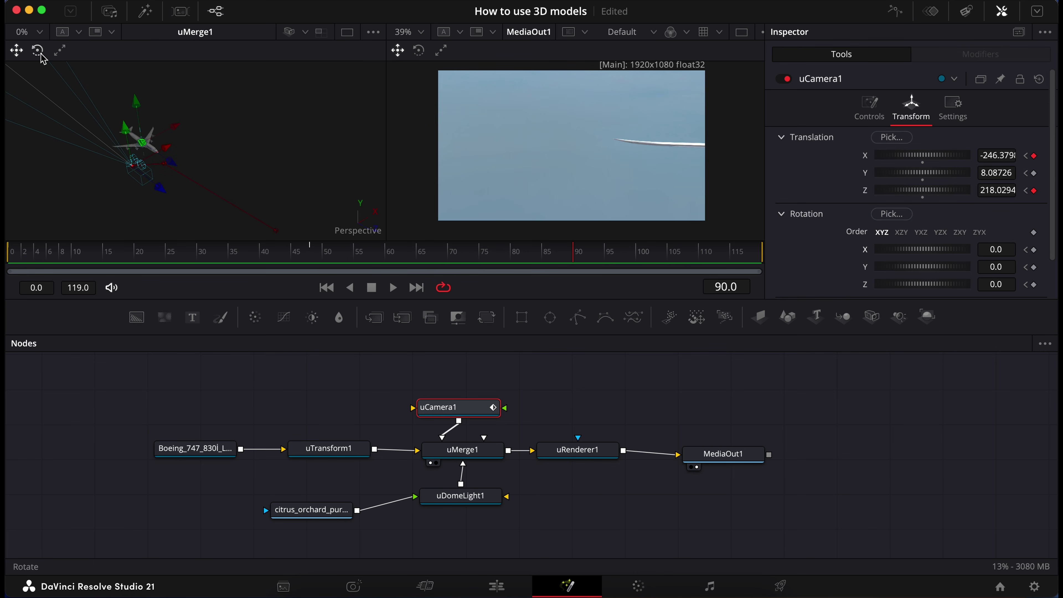
{"action": "left_click_drag", "start_coordinate": [222, 179], "coordinate": [181, 235]}
{"action": "left_click", "coordinate": [16, 50]}
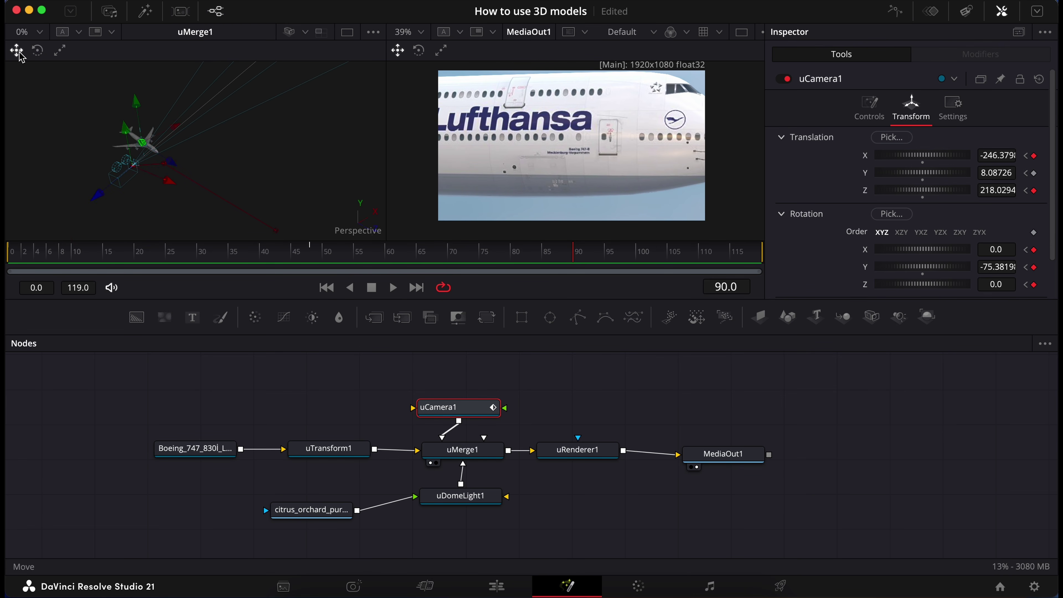
{"action": "left_click_drag", "start_coordinate": [128, 133], "coordinate": [125, 133]}
{"action": "left_click_drag", "start_coordinate": [296, 154], "coordinate": [197, 203]}
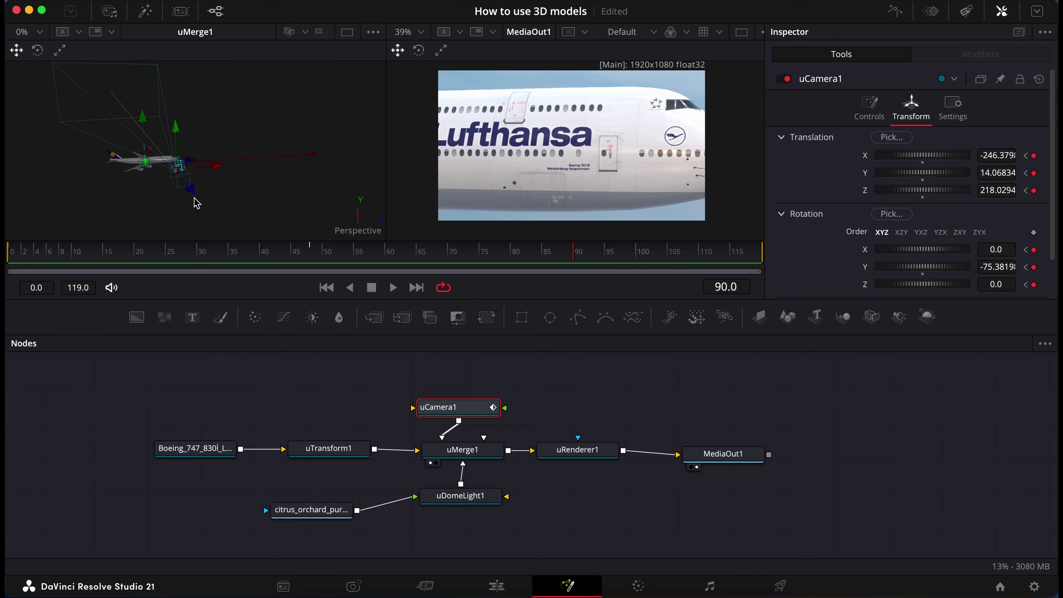
- Near the end of the timeline, move uCamera1 along the fuselage toward the plane's tail to keyframe its final position
{"action": "scroll", "coordinate": [188, 201], "scroll_direction": "up", "scroll_amount": 3}
{"action": "key", "text": "space"}
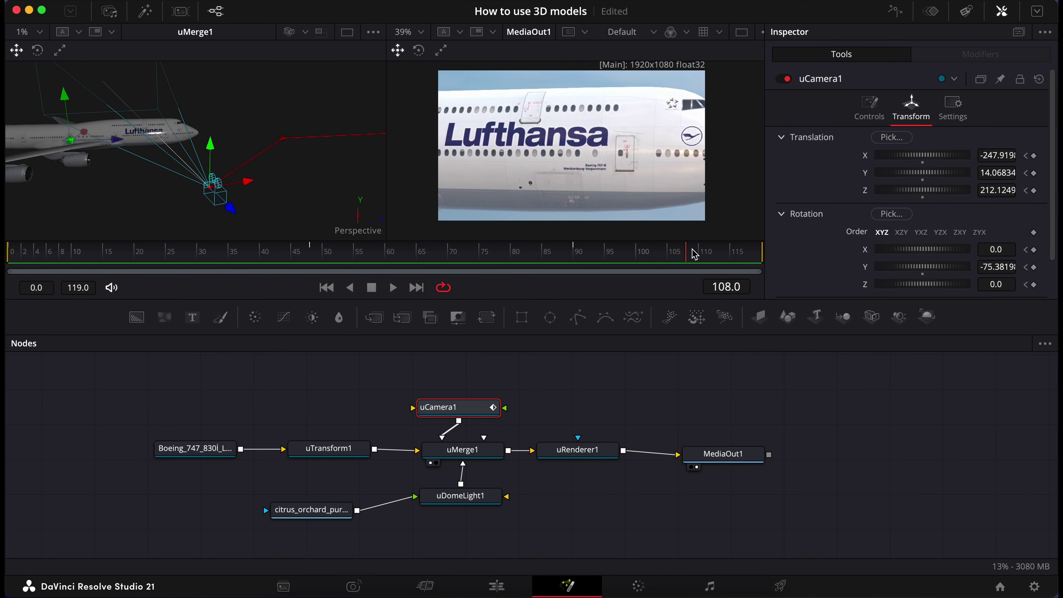
{"action": "left_click_drag", "start_coordinate": [240, 189], "coordinate": [104, 199]}
{"action": "scroll", "coordinate": [150, 196], "scroll_direction": "down", "scroll_amount": 2}
- Compare the camera at frames 0 and 48, and set uCamera1's Y rotation to 0 at frame 48
{"action": "key", "text": "["}
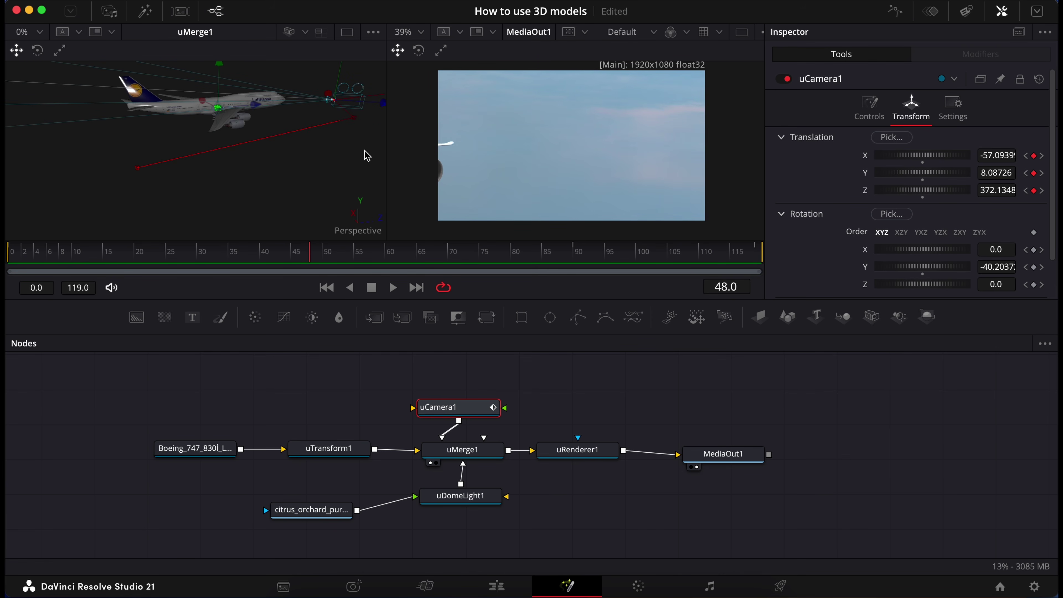
{"action": "left_click", "coordinate": [19, 253]}
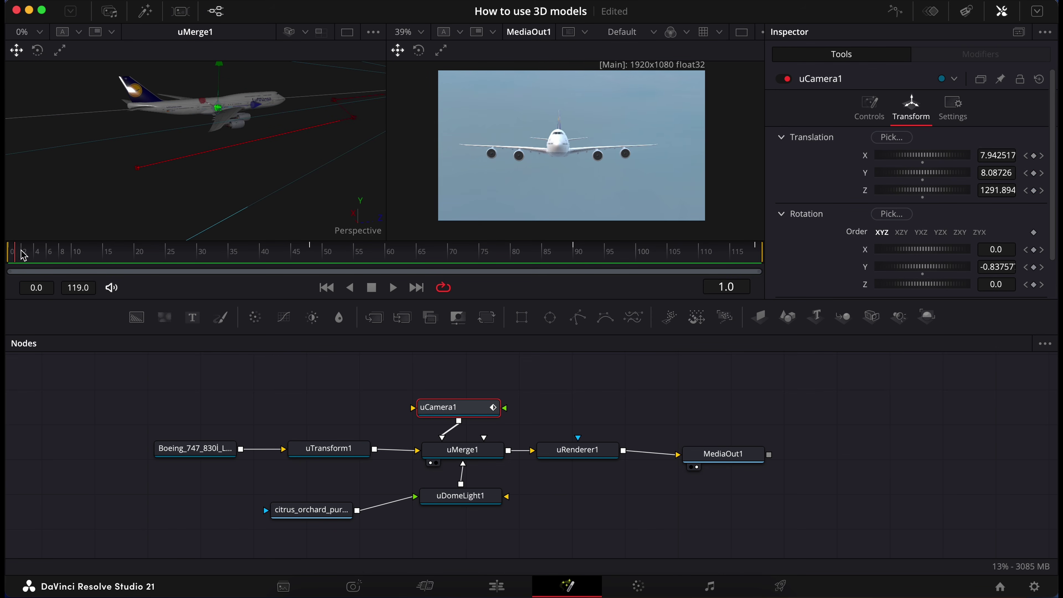
{"action": "mouse_move", "coordinate": [24, 254]}
{"action": "left_mouse_down"}
{"action": "mouse_move", "coordinate": [312, 261]}
{"action": "mouse_move", "coordinate": [797, 250]}
{"action": "mouse_move", "coordinate": [8, 257]}
{"action": "left_mouse_up"}
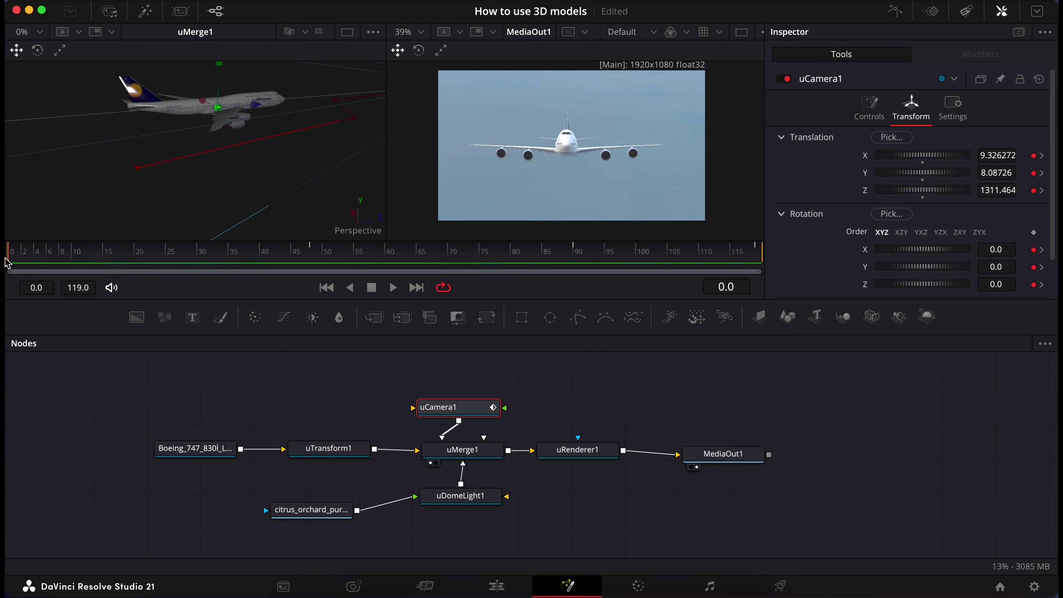
{"action": "left_click", "coordinate": [311, 254]}
{"action": "left_click_drag", "start_coordinate": [311, 255], "coordinate": [314, 255]}
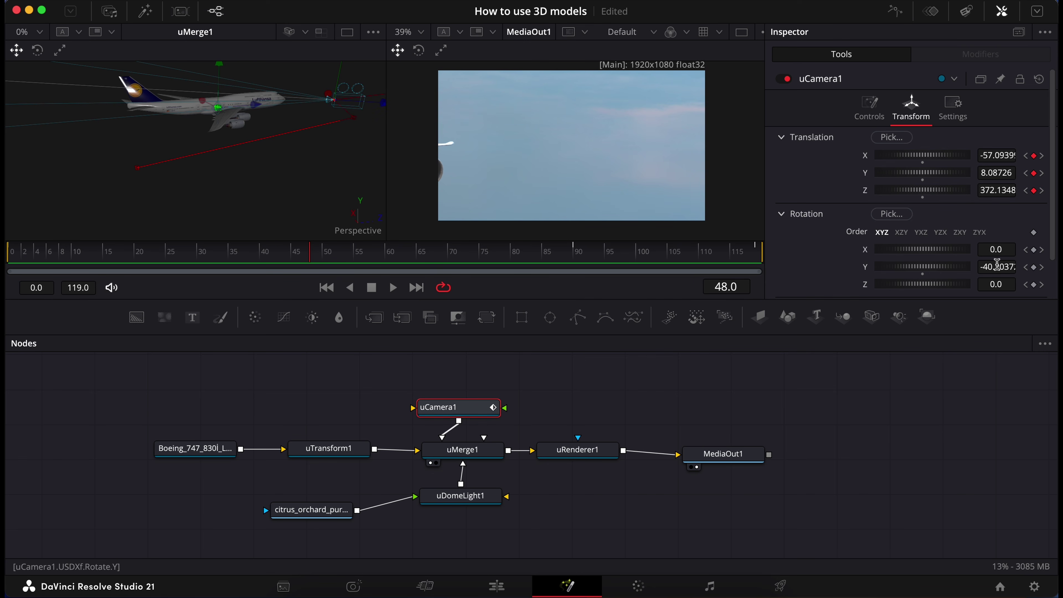
{"action": "left_click", "coordinate": [997, 266]}
{"action": "type", "text": "0"}
{"action": "key", "text": "Tab"}
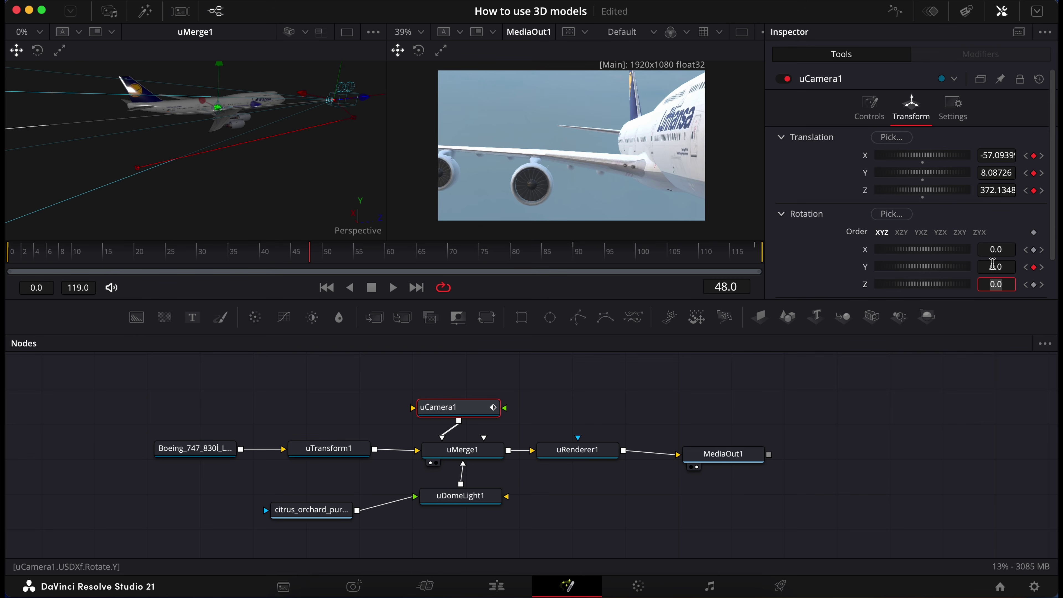
- Review the camera animation from start to end and fit the rendered image to its viewer
{"action": "left_click_drag", "start_coordinate": [54, 251], "coordinate": [775, 263]}
{"action": "left_click", "coordinate": [13, 255]}
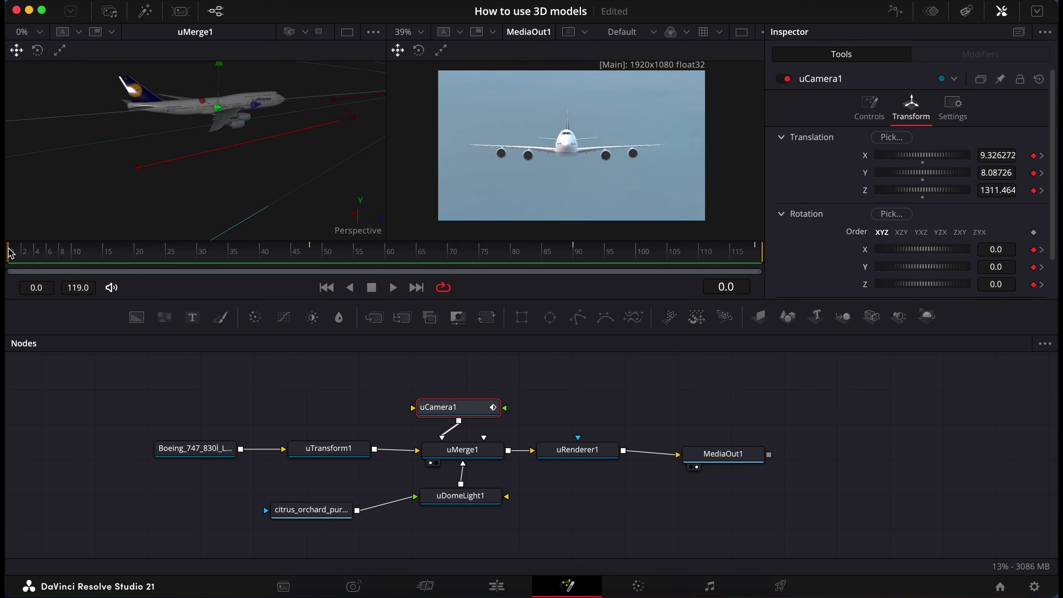
{"action": "key", "text": "space"}
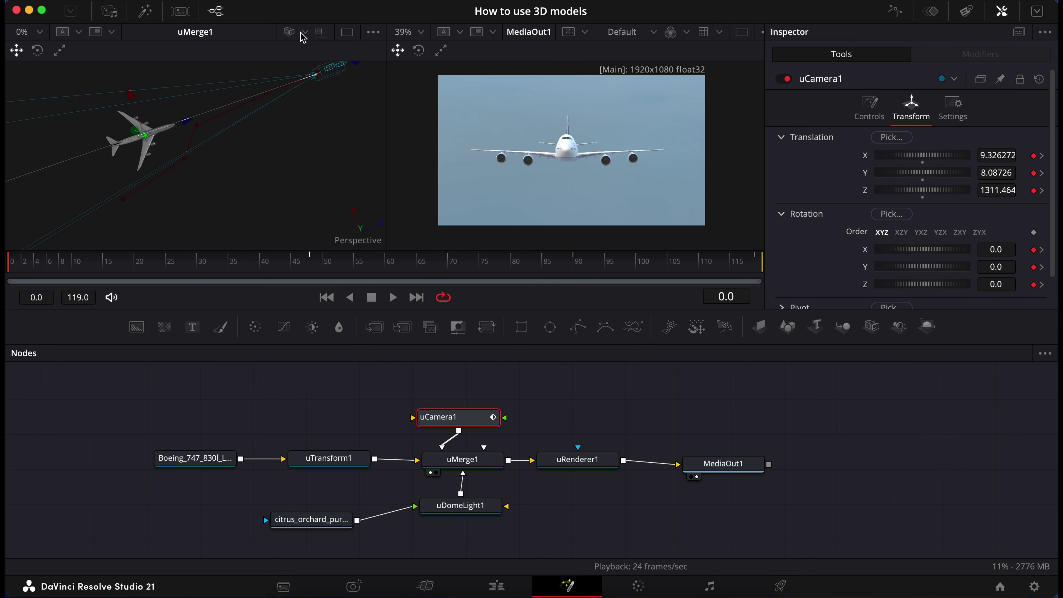
{"action": "key", "text": "ctrl+f"}
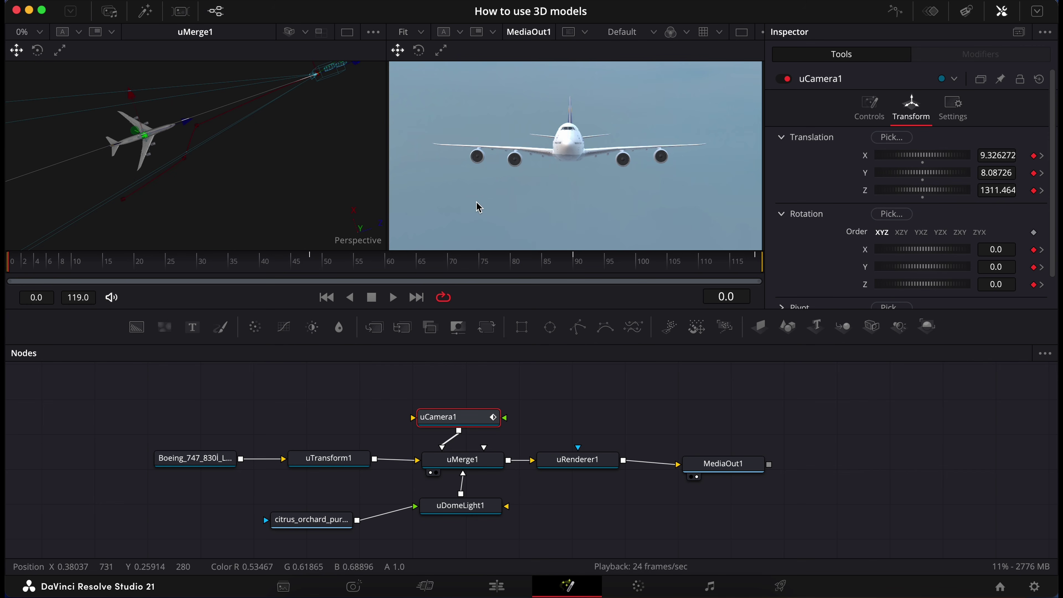
{"action": "left_click", "coordinate": [16, 263]}
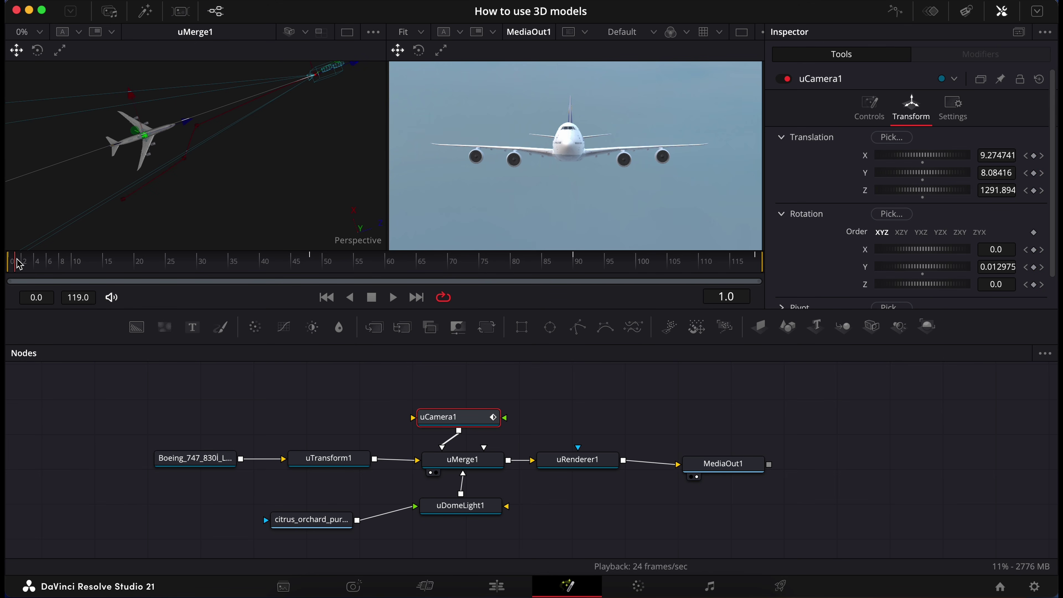